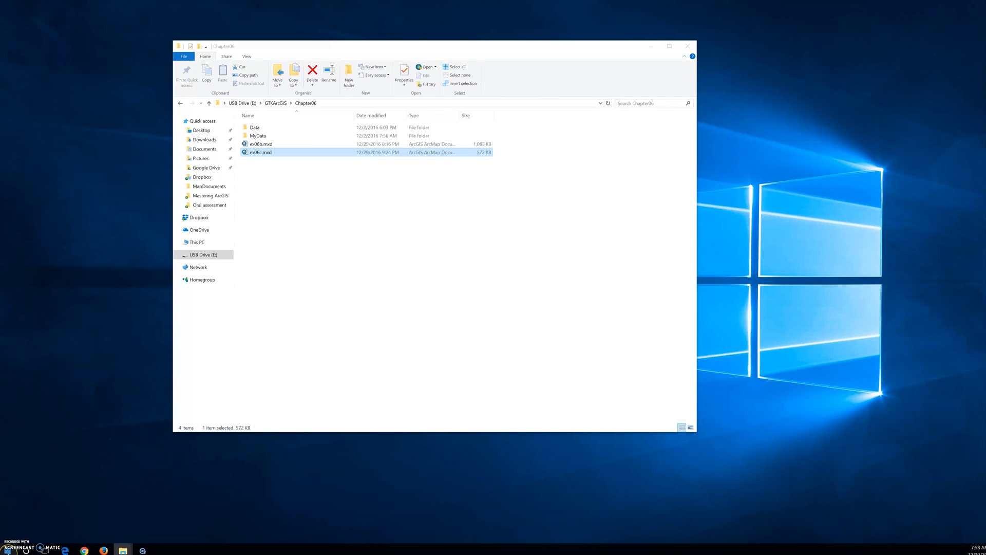
Start ArcMap 10.4 and create a new map from the Blank Map template in My Templates.
{"action": "left_click", "coordinate": [7, 549]}
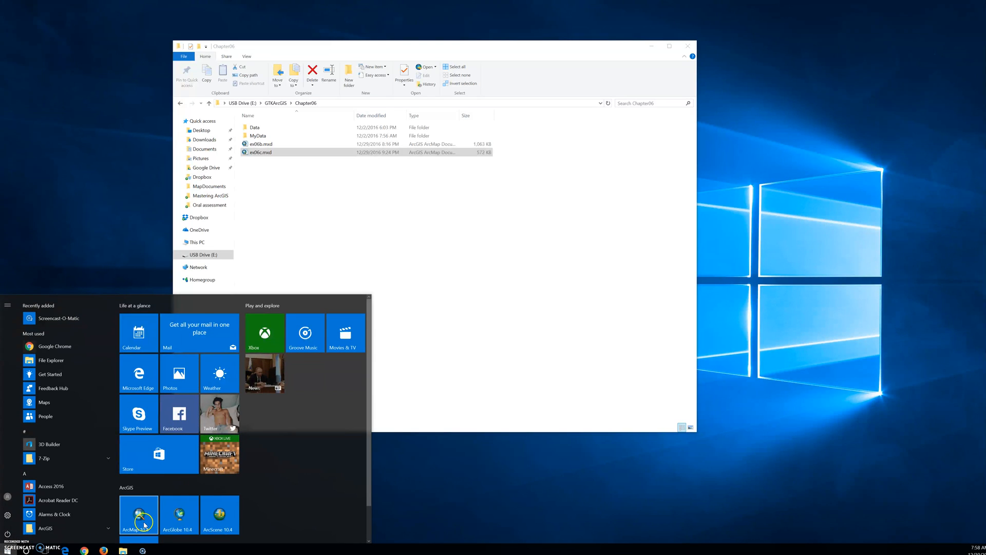
{"action": "scroll", "coordinate": [146, 526], "scroll_direction": "down", "scroll_amount": 1}
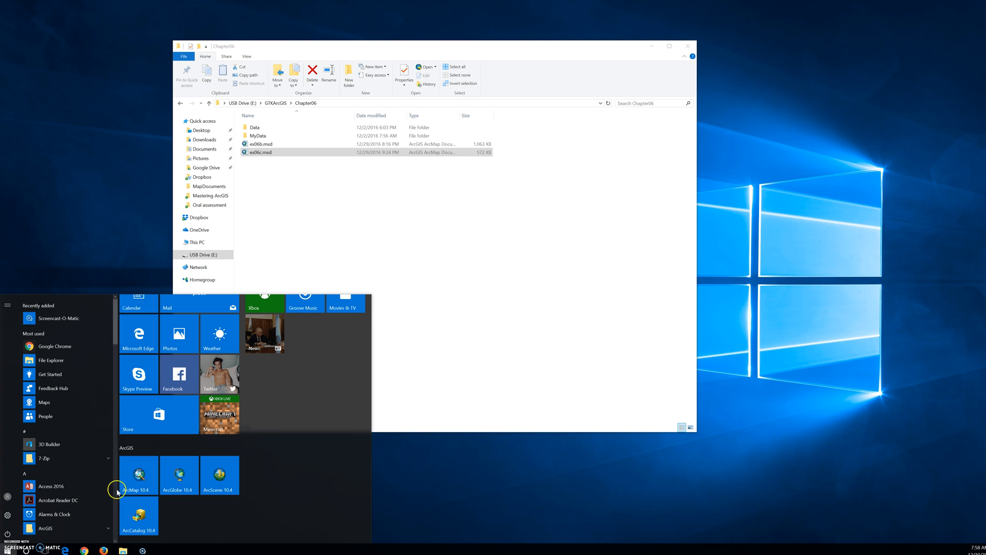
{"action": "left_click", "coordinate": [138, 483]}
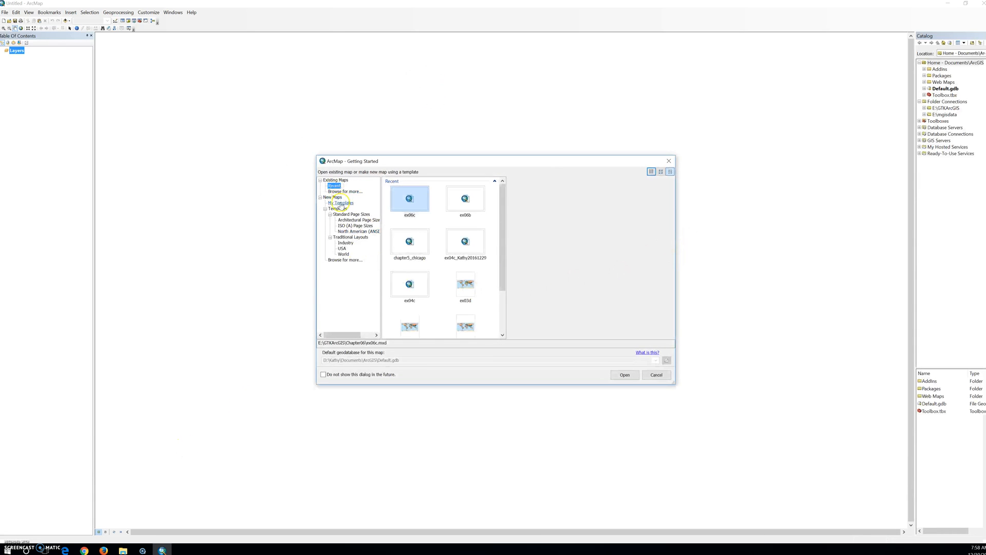
{"action": "left_click", "coordinate": [341, 203]}
{"action": "left_click", "coordinate": [667, 376]}
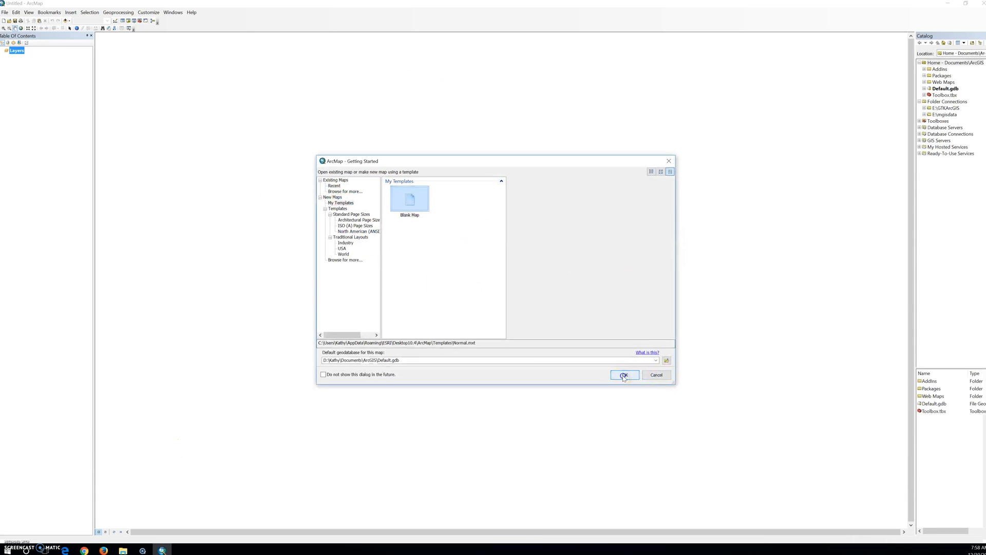
{"action": "left_click", "coordinate": [128, 22]}
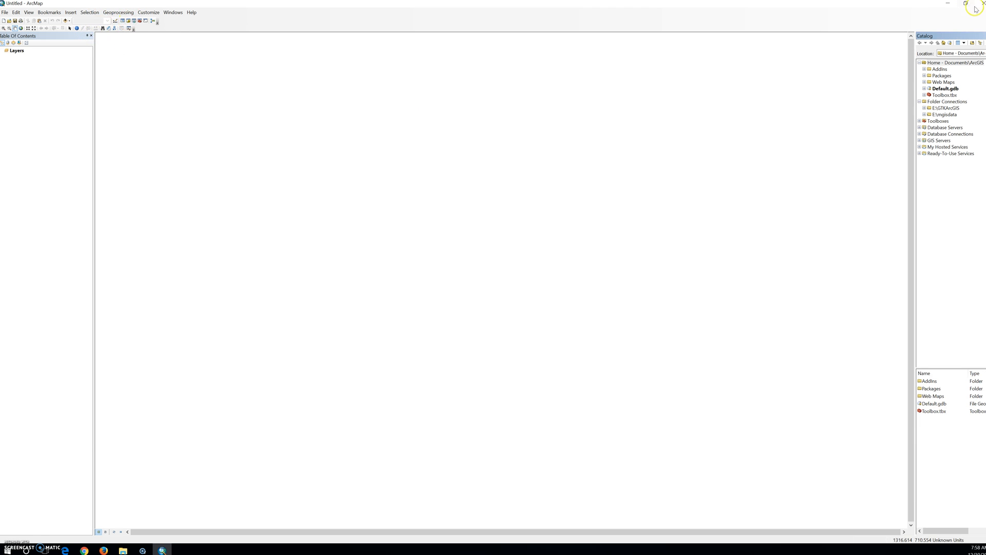
Add ritidian_point.jpg from E:\GTKArcGIS\Chapter06\Data to the map and dismiss the unknown spatial reference warning.
{"action": "left_click", "coordinate": [924, 108]}
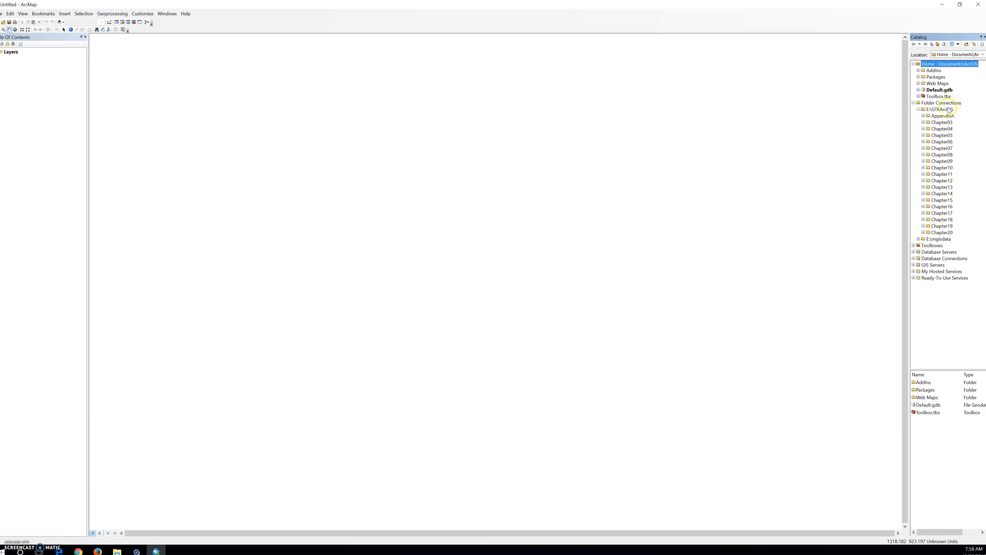
{"action": "left_click", "coordinate": [923, 141]}
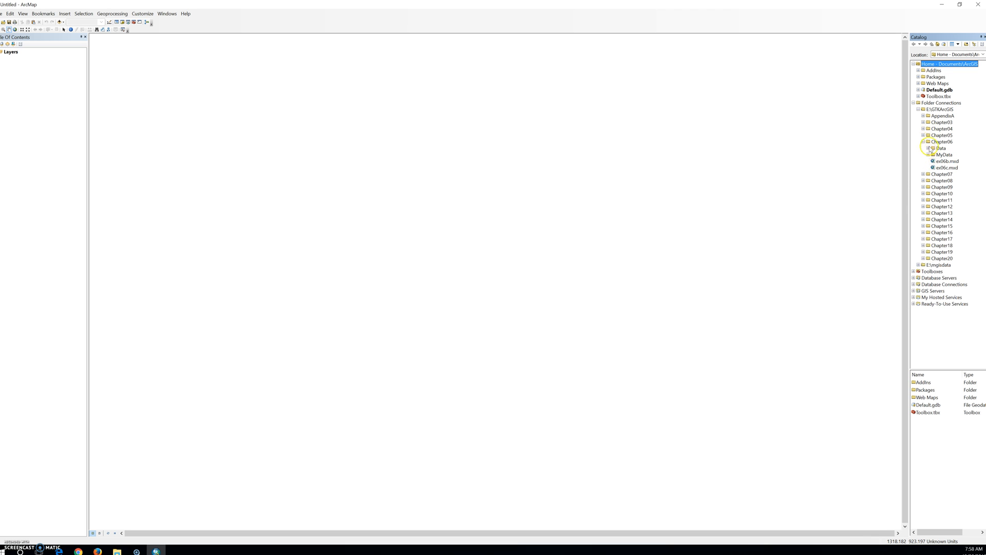
{"action": "left_click", "coordinate": [928, 149]}
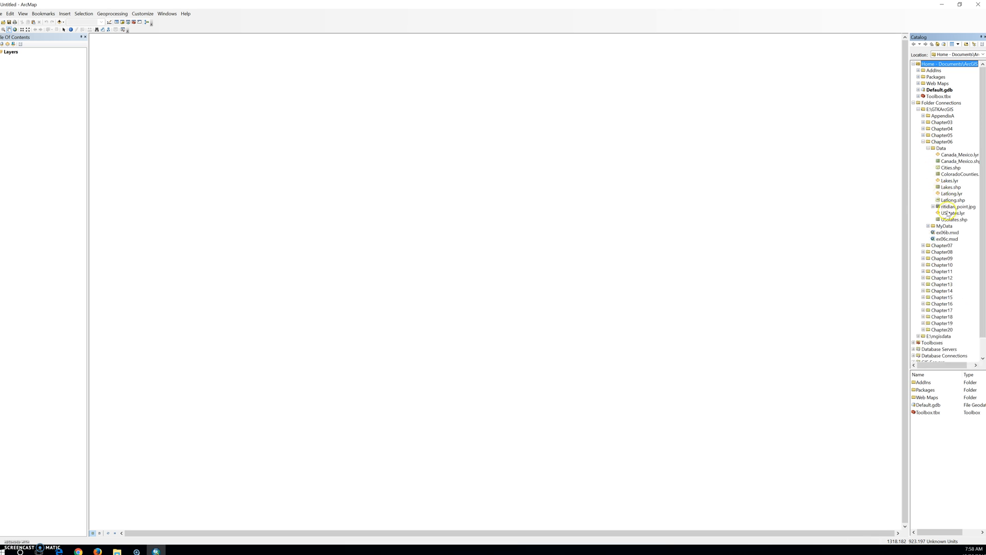
{"action": "mouse_move", "coordinate": [950, 207]}
{"action": "left_mouse_down"}
{"action": "mouse_move", "coordinate": [909, 220]}
{"action": "mouse_move", "coordinate": [166, 151]}
{"action": "mouse_move", "coordinate": [11, 77]}
{"action": "mouse_move", "coordinate": [48, 77]}
{"action": "left_mouse_up"}
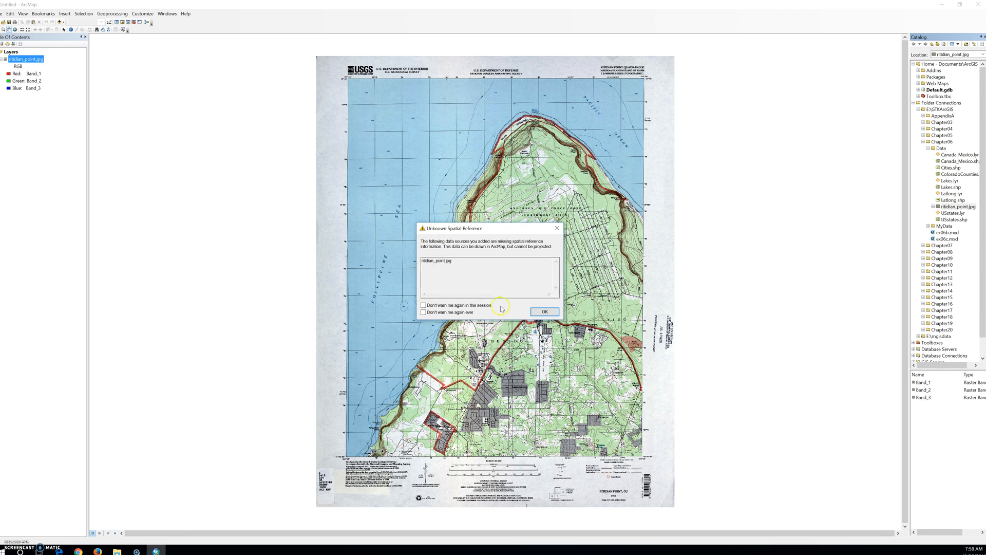
{"action": "left_click", "coordinate": [545, 313]}
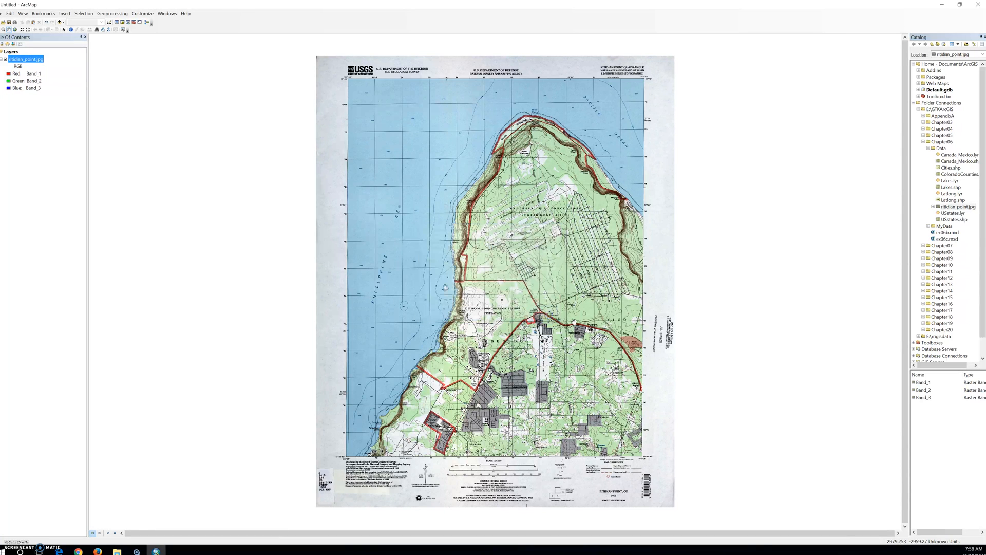
Preview ritidian_point.jpg through its item description and read the datum and projection notes in the map's lower-left margin.
{"action": "right_click", "coordinate": [959, 206]}
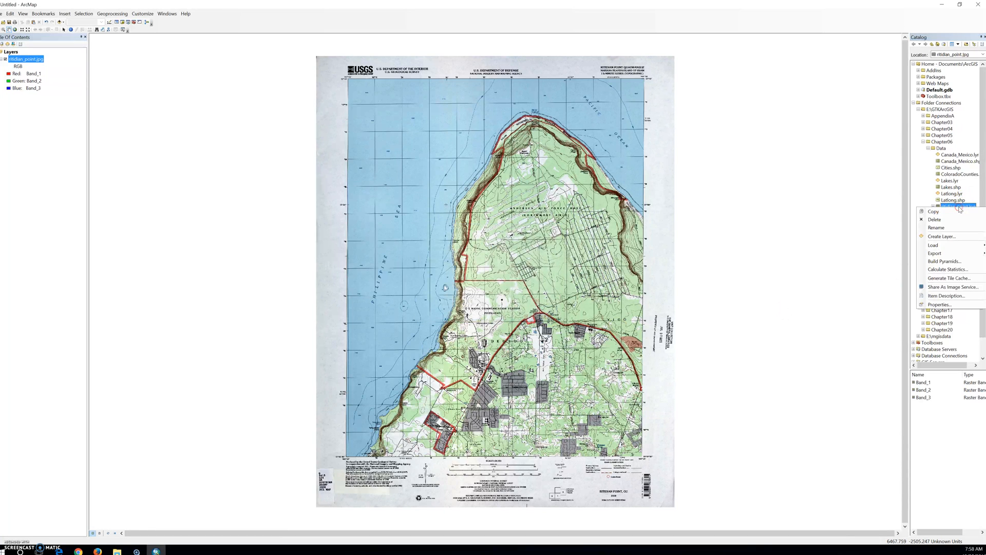
{"action": "left_click", "coordinate": [949, 295]}
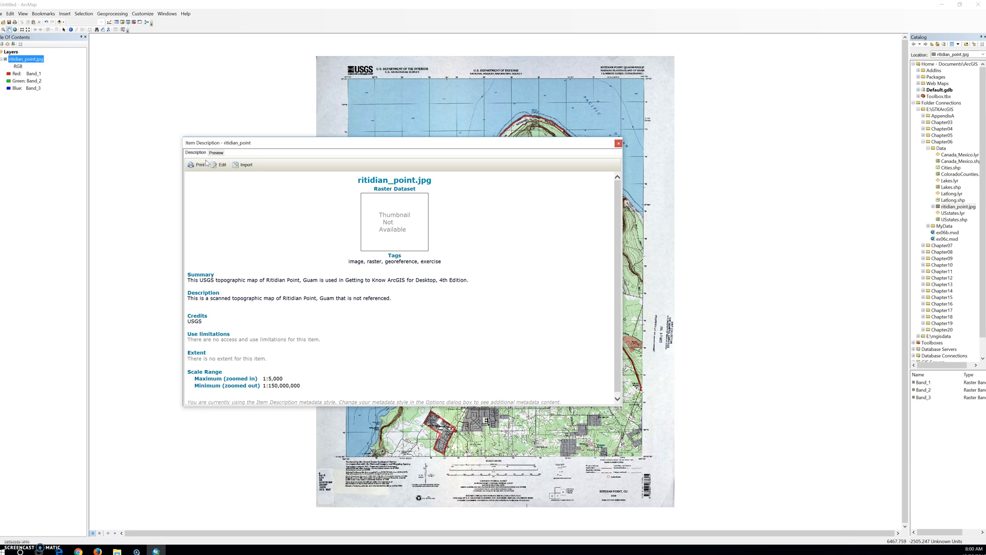
{"action": "left_click", "coordinate": [216, 153]}
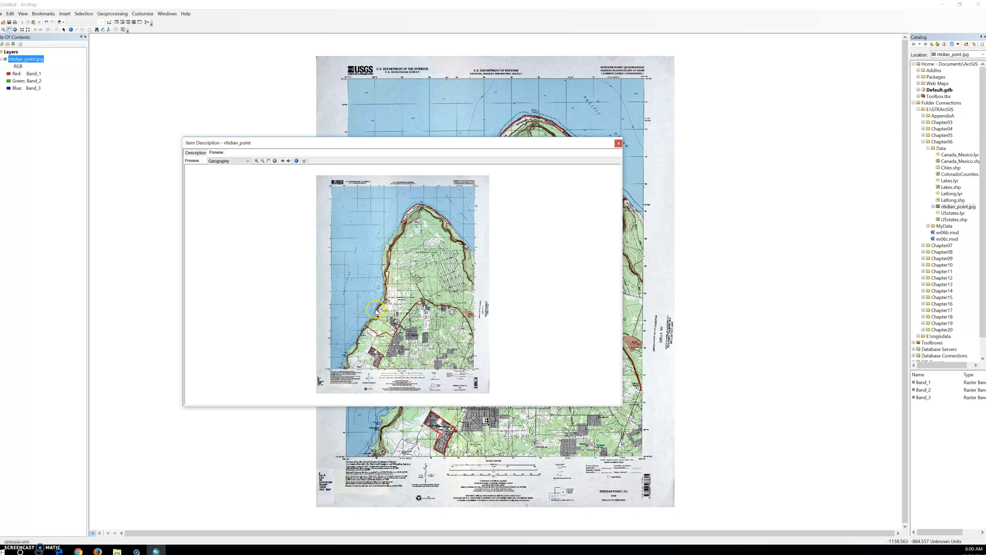
{"action": "left_click_drag", "start_coordinate": [317, 339], "coordinate": [448, 400]}
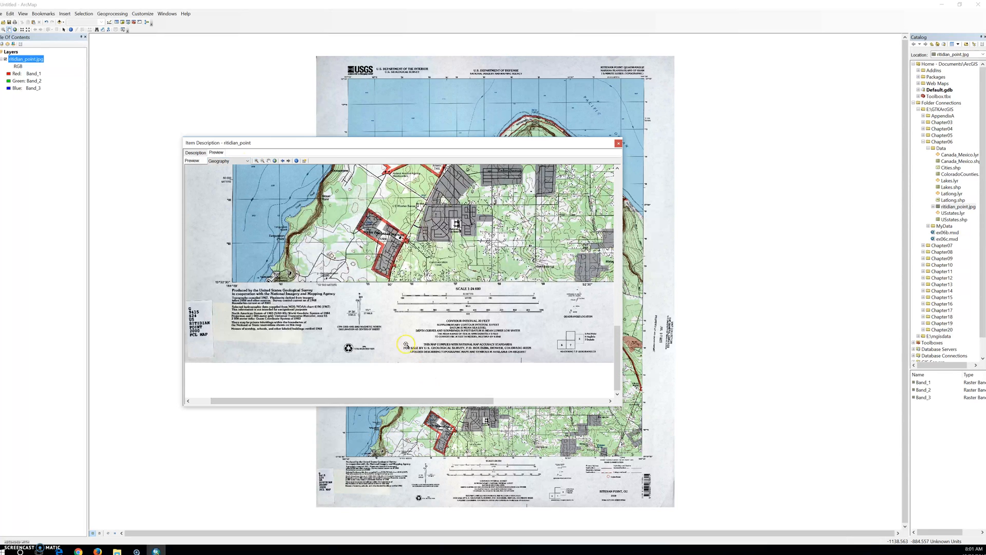
{"action": "left_click_drag", "start_coordinate": [220, 274], "coordinate": [387, 366]}
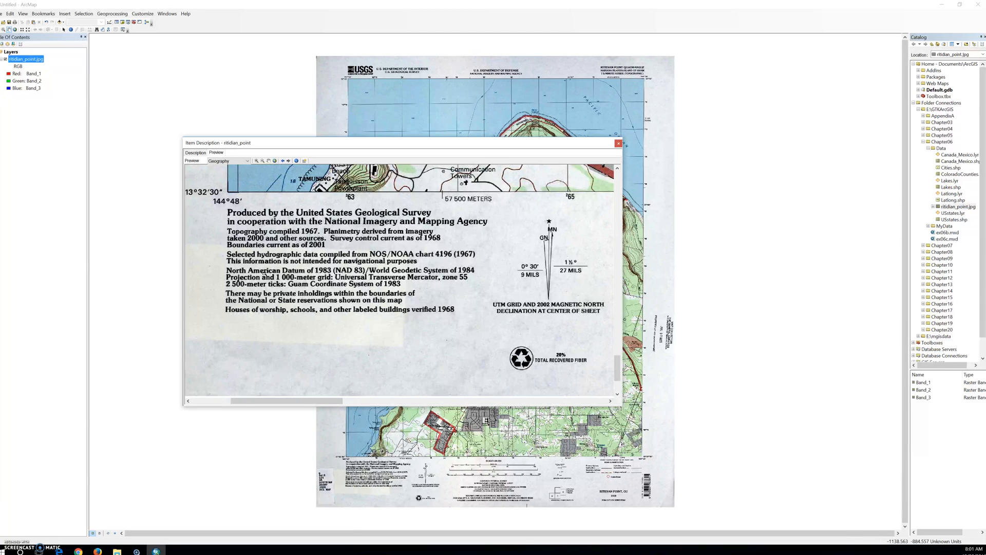
{"action": "left_click", "coordinate": [260, 276]}
{"action": "left_click", "coordinate": [243, 359]}
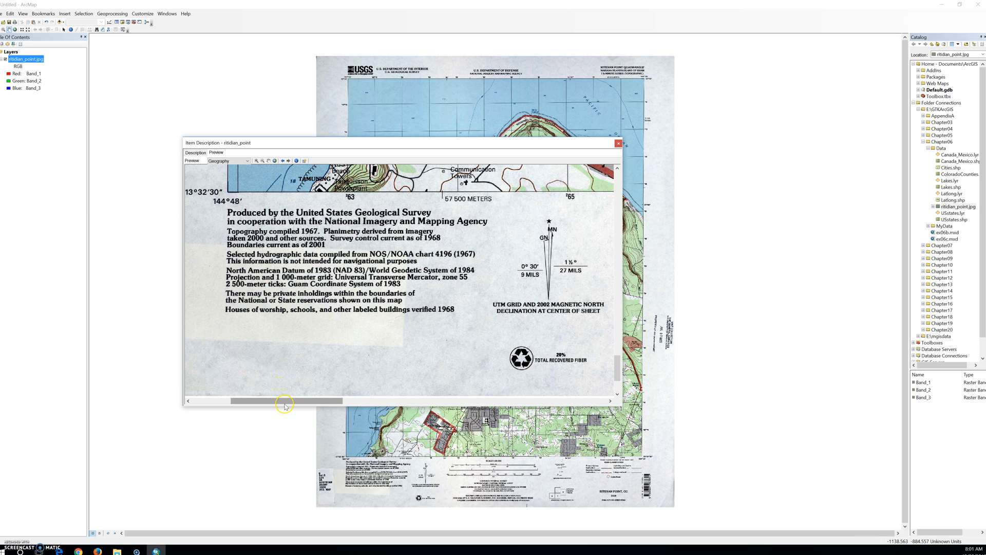
Examine the rest of the scanned map's bottom margin, including scale, road classification and title, then close the item description.
{"action": "mouse_move", "coordinate": [286, 405]}
{"action": "left_mouse_down"}
{"action": "mouse_move", "coordinate": [406, 404]}
{"action": "mouse_move", "coordinate": [290, 400]}
{"action": "mouse_move", "coordinate": [302, 402]}
{"action": "left_mouse_up"}
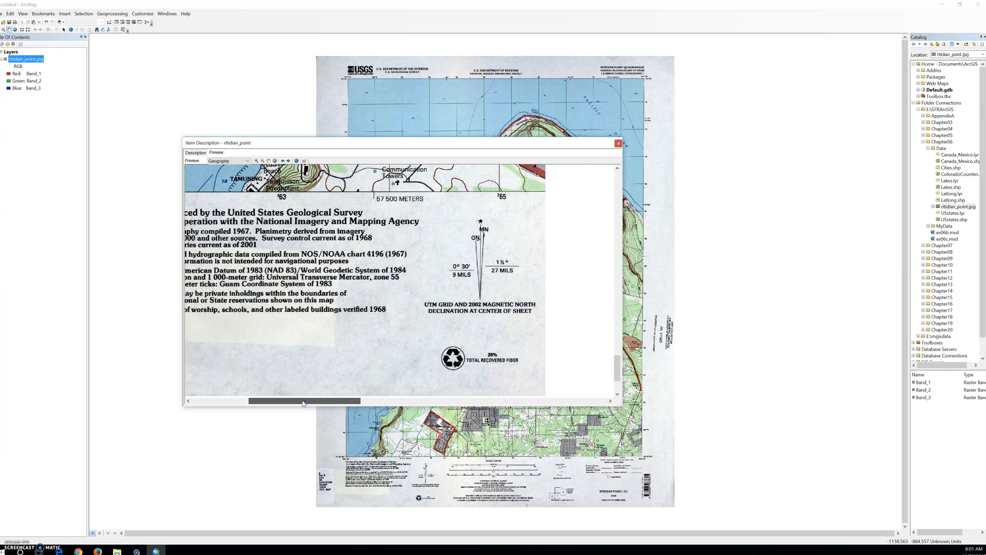
{"action": "left_click_drag", "start_coordinate": [307, 399], "coordinate": [429, 404]}
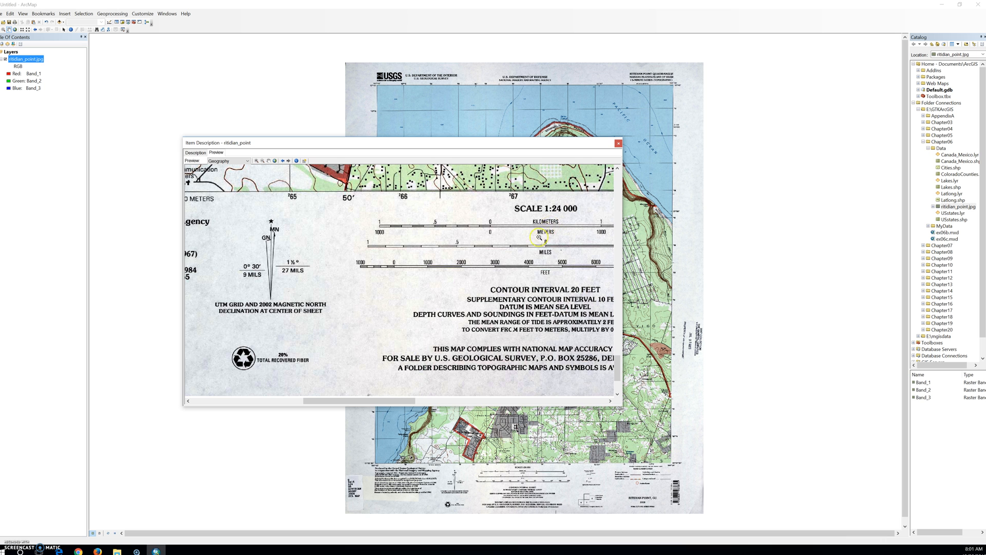
{"action": "left_click_drag", "start_coordinate": [411, 400], "coordinate": [515, 405]}
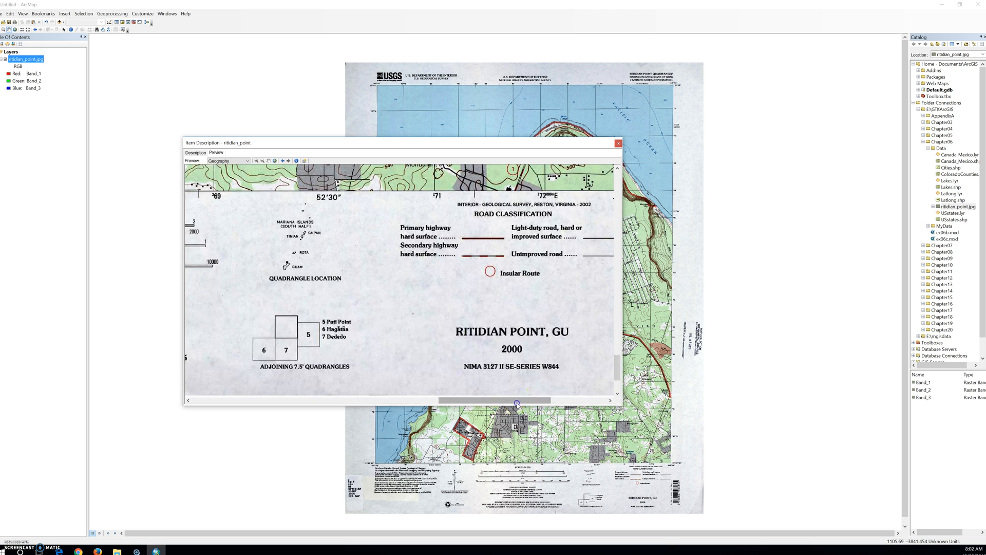
{"action": "left_click_drag", "start_coordinate": [544, 403], "coordinate": [577, 404]}
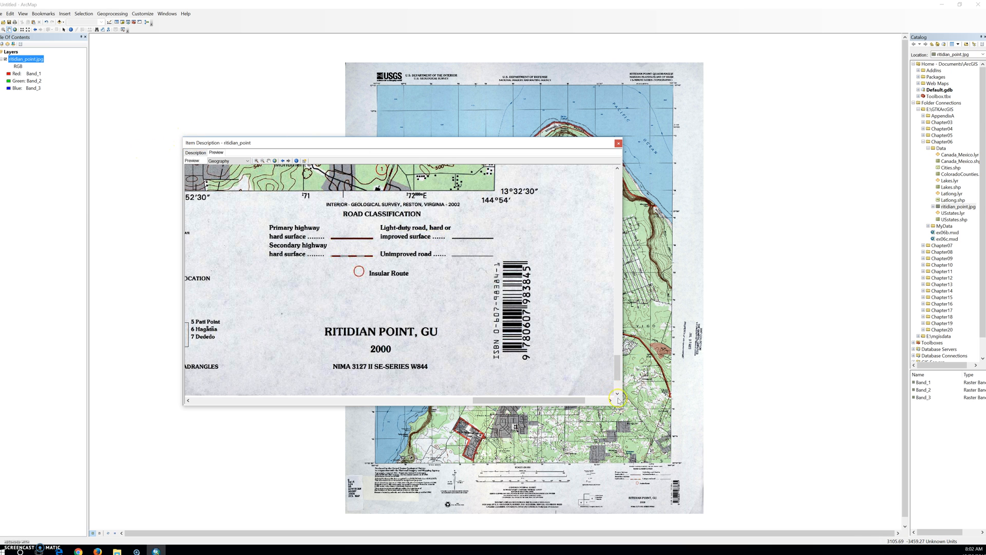
{"action": "left_click", "coordinate": [602, 336]}
{"action": "left_click_drag", "start_coordinate": [565, 400], "coordinate": [442, 403]}
{"action": "left_click_drag", "start_coordinate": [335, 406], "coordinate": [336, 396]}
{"action": "left_click_drag", "start_coordinate": [447, 391], "coordinate": [258, 391]}
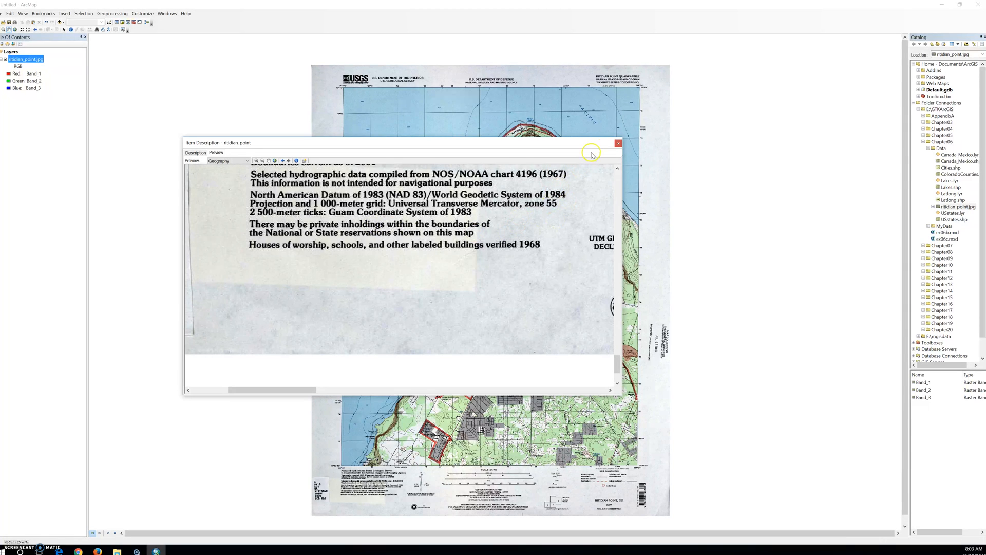
{"action": "left_click", "coordinate": [619, 142]}
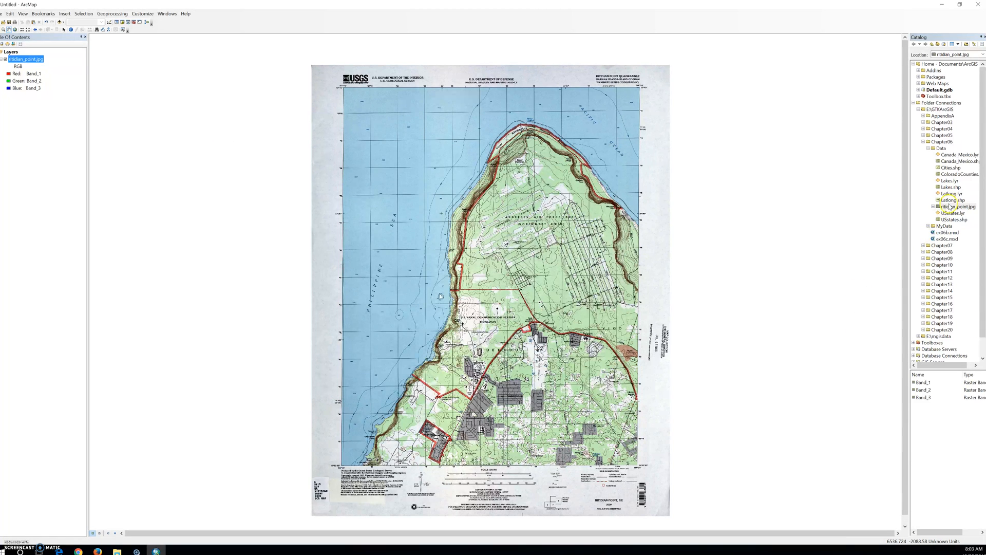
Open the raster dataset properties of ritidian_point.jpg and start editing its spatial reference.
{"action": "right_click", "coordinate": [948, 207]}
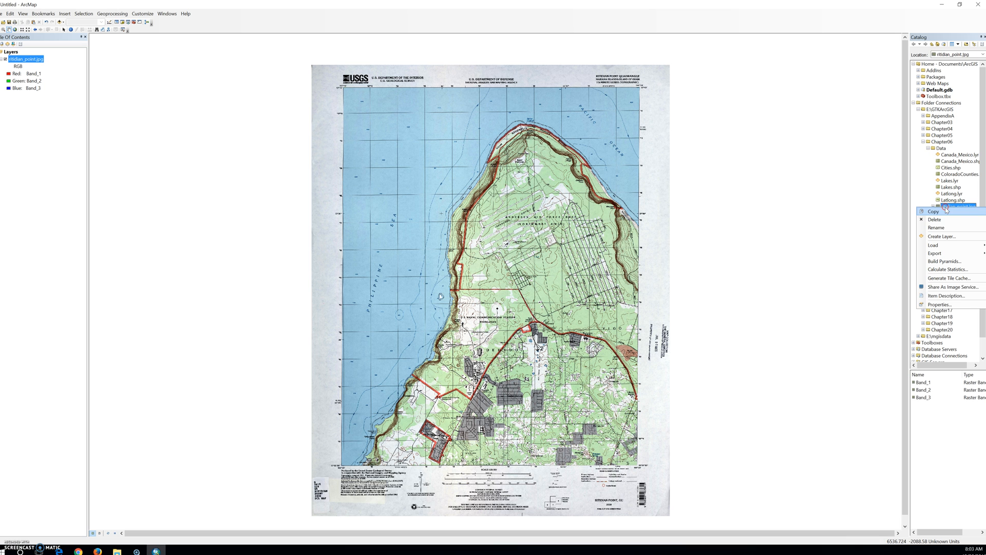
{"action": "left_click", "coordinate": [939, 305]}
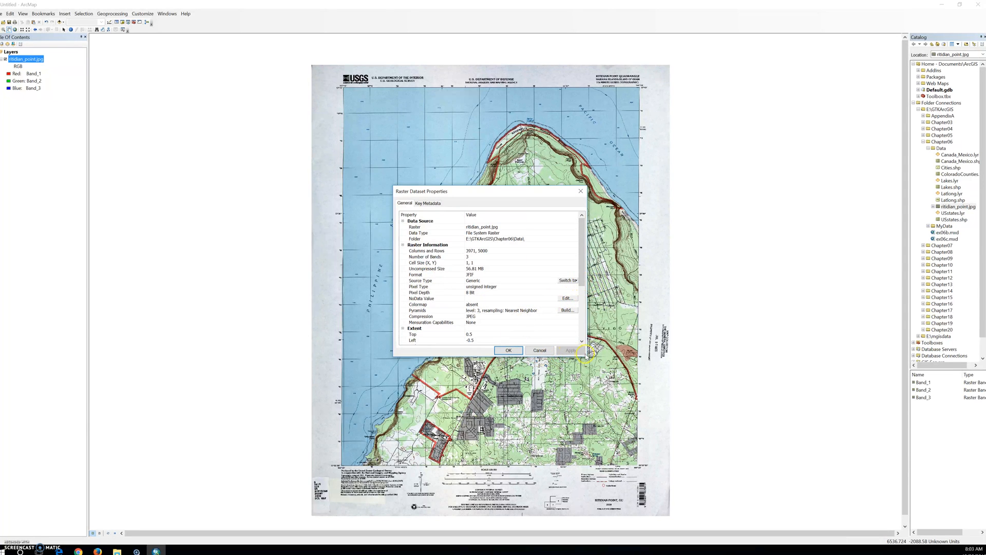
{"action": "mouse_move", "coordinate": [582, 261]}
{"action": "left_mouse_down"}
{"action": "mouse_move", "coordinate": [583, 317]}
{"action": "mouse_move", "coordinate": [591, 251]}
{"action": "left_mouse_up"}
{"action": "left_click", "coordinate": [572, 298]}
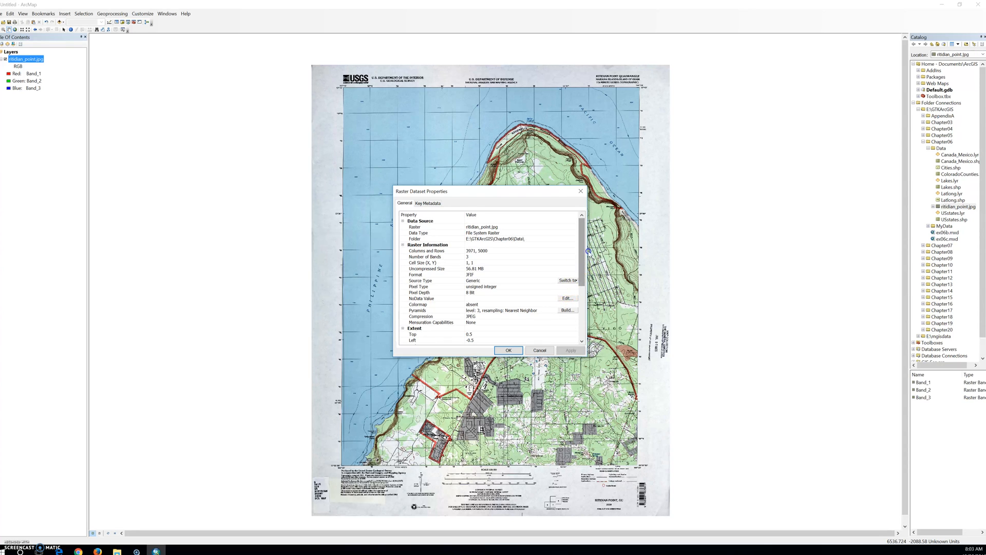
{"action": "left_click", "coordinate": [583, 260]}
{"action": "left_click_drag", "start_coordinate": [584, 257], "coordinate": [583, 279]}
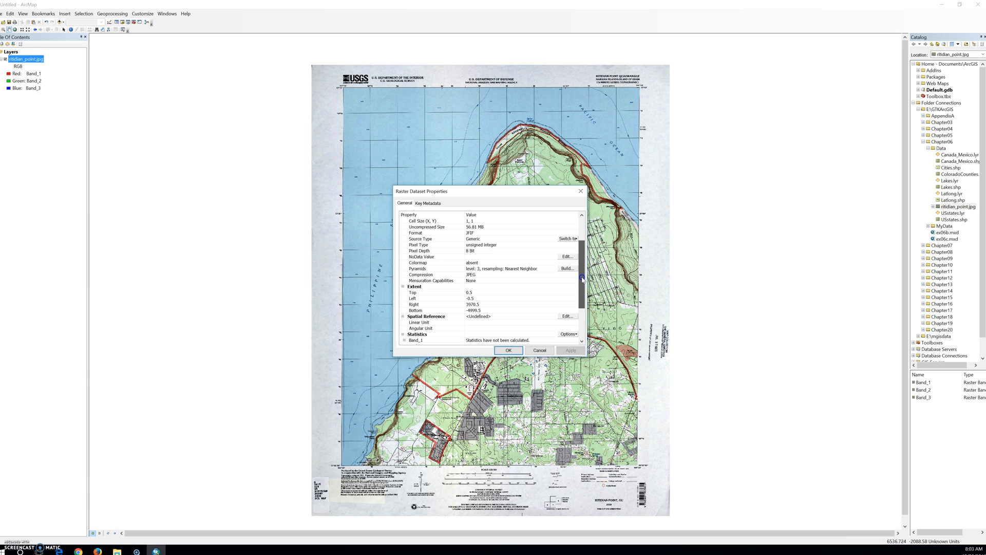
{"action": "left_click", "coordinate": [567, 316]}
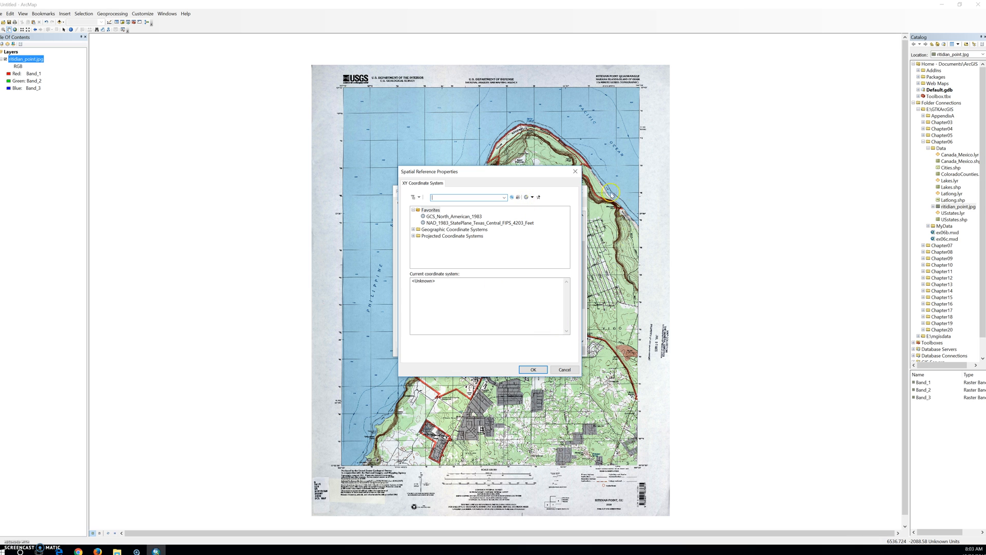
Browse the projected coordinate systems to the Northern Hemisphere group of UTM, WGS 1984.
{"action": "left_click", "coordinate": [414, 237]}
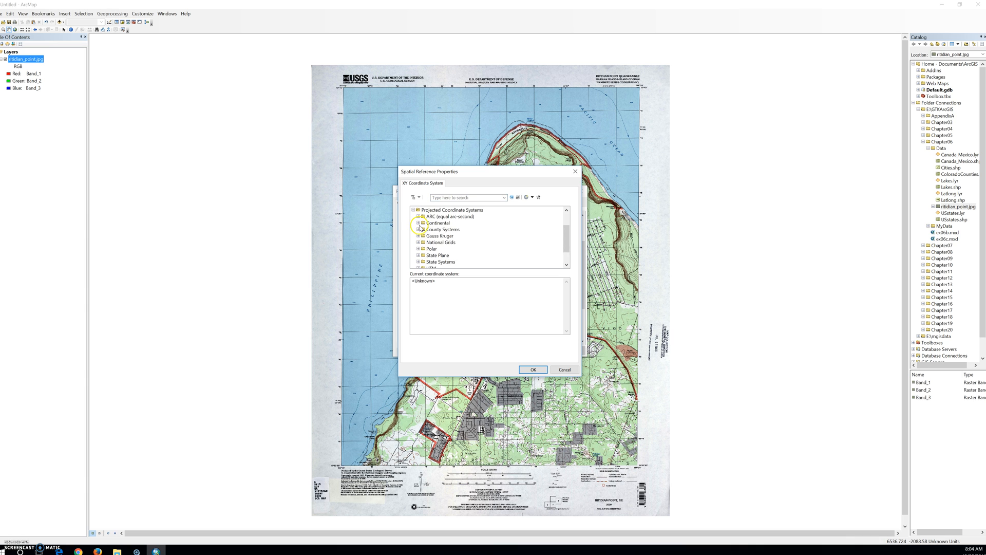
{"action": "scroll", "coordinate": [434, 261], "scroll_direction": "down", "scroll_amount": 1}
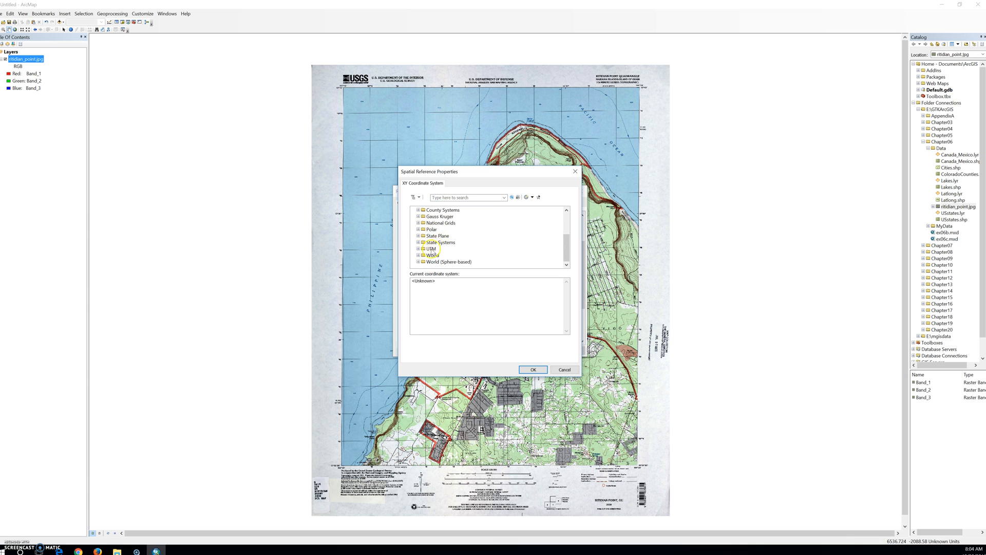
{"action": "left_click", "coordinate": [419, 250]}
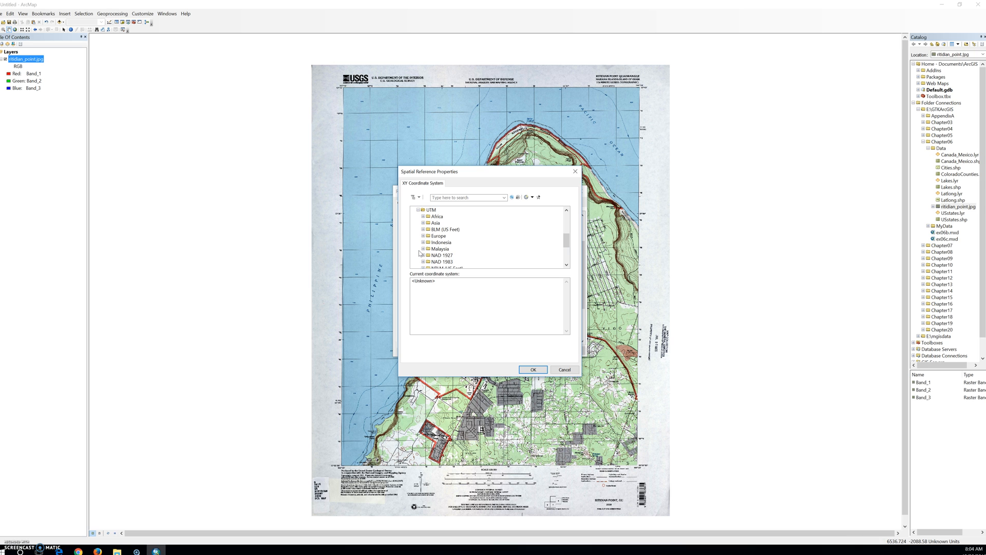
{"action": "scroll", "coordinate": [422, 251], "scroll_direction": "down", "scroll_amount": 3}
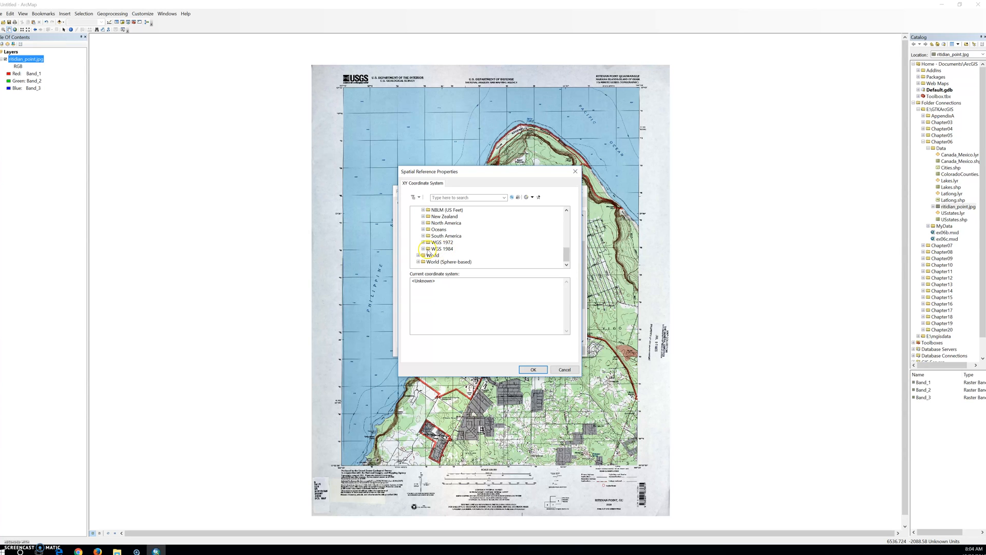
{"action": "left_click", "coordinate": [423, 249]}
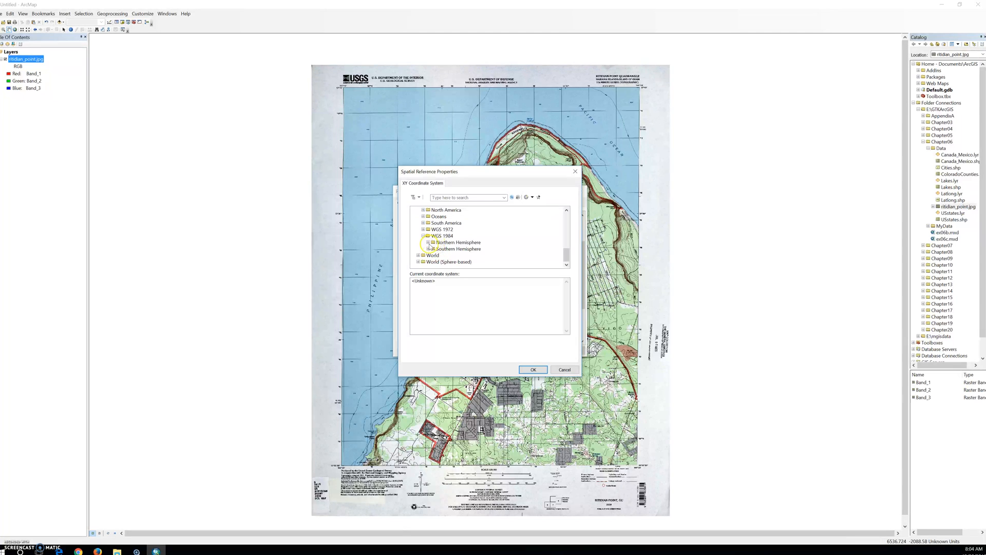
{"action": "left_click", "coordinate": [428, 249]}
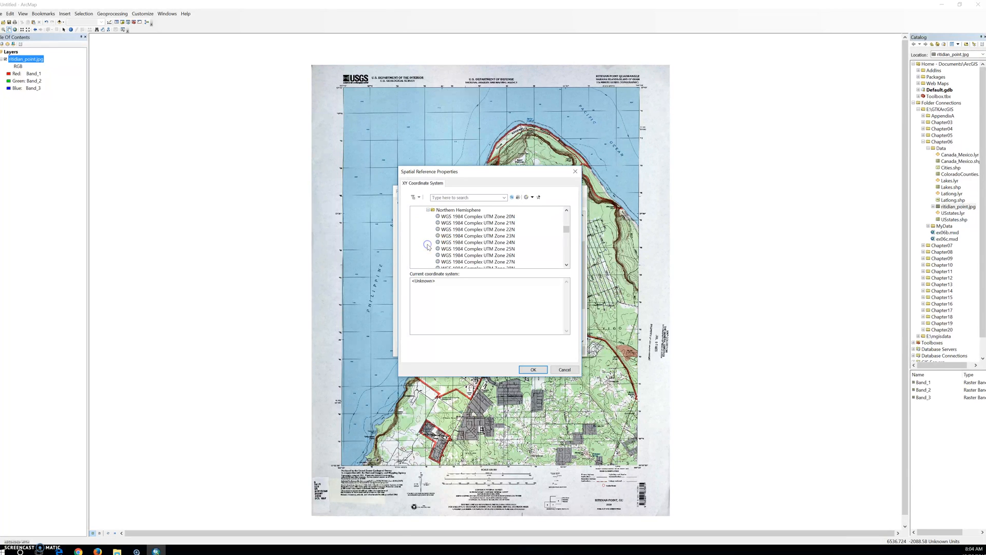
Assign WGS 1984 UTM Zone 55N as the raster's coordinate system and accept the raster dataset properties.
{"action": "left_click", "coordinate": [480, 243]}
{"action": "scroll", "coordinate": [480, 244], "scroll_direction": "down", "scroll_amount": 1}
{"action": "scroll", "coordinate": [479, 244], "scroll_direction": "down", "scroll_amount": 1}
{"action": "scroll", "coordinate": [480, 244], "scroll_direction": "down", "scroll_amount": 7}
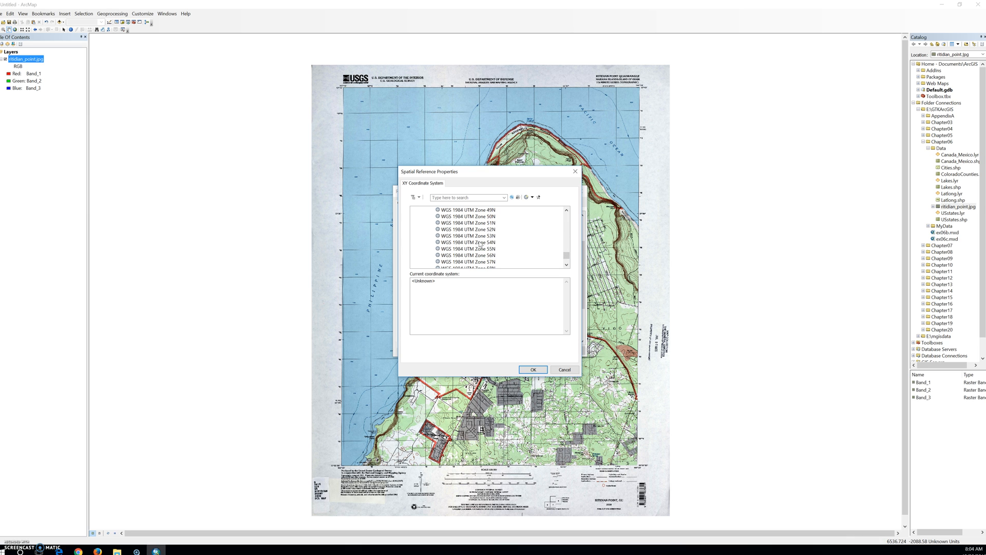
{"action": "left_click", "coordinate": [478, 248]}
{"action": "left_click_drag", "start_coordinate": [464, 327], "coordinate": [413, 279]}
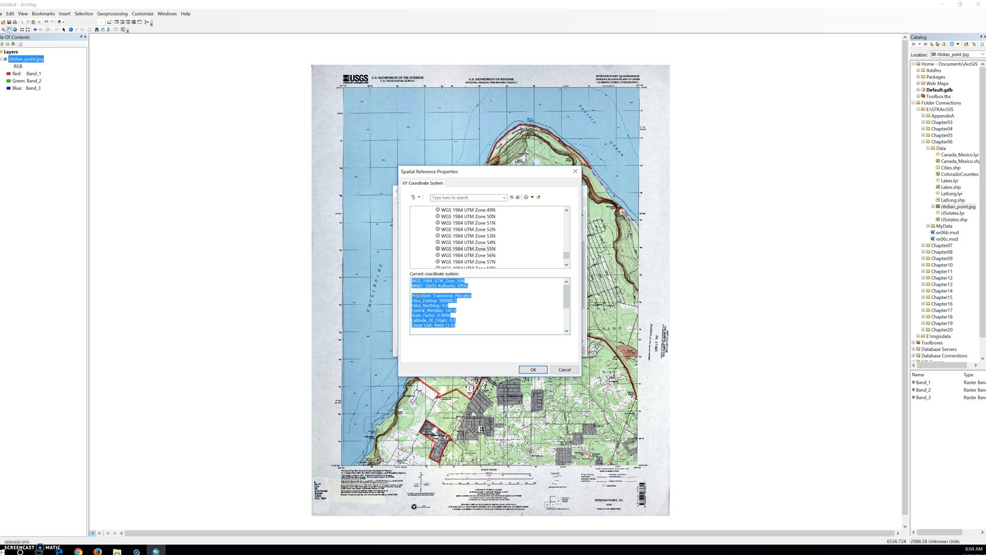
{"action": "left_click", "coordinate": [539, 370]}
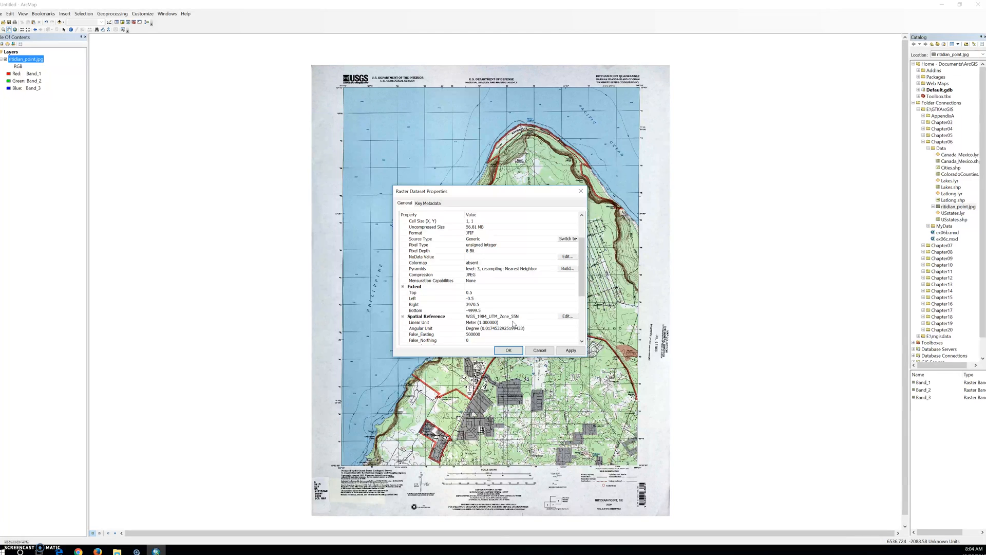
{"action": "left_click", "coordinate": [520, 351]}
{"action": "left_click", "coordinate": [504, 351]}
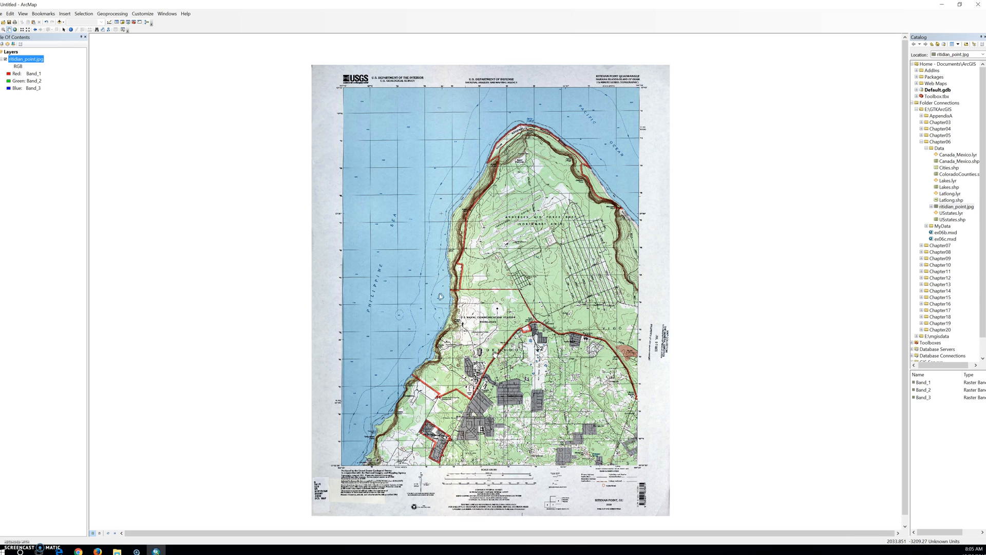
Remove the ritidian_point.jpg layer from the map and add it again from the Chapter06 Data folder.
{"action": "right_click", "coordinate": [15, 61]}
{"action": "left_click", "coordinate": [46, 74]}
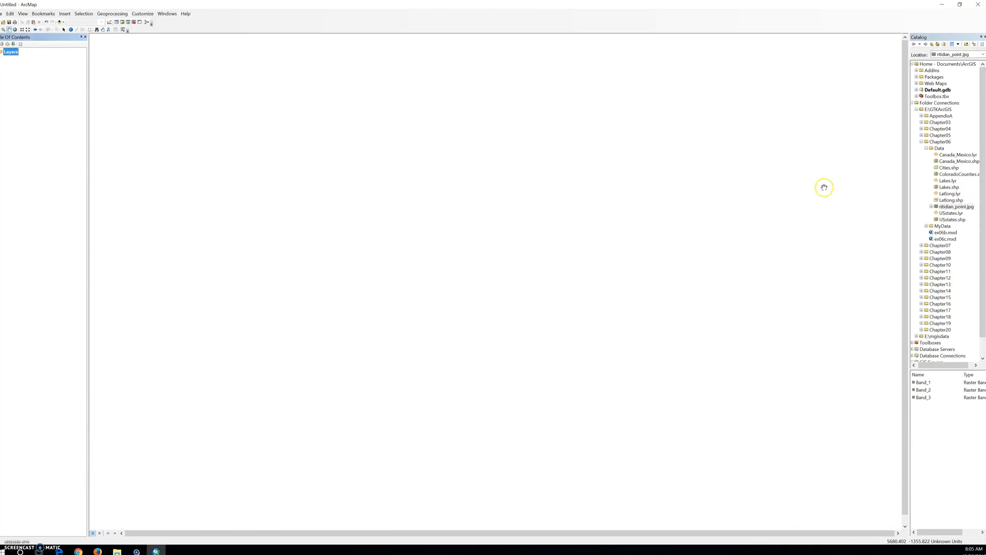
{"action": "mouse_move", "coordinate": [947, 207]}
{"action": "left_mouse_down"}
{"action": "mouse_move", "coordinate": [306, 130]}
{"action": "mouse_move", "coordinate": [10, 69]}
{"action": "left_mouse_up"}
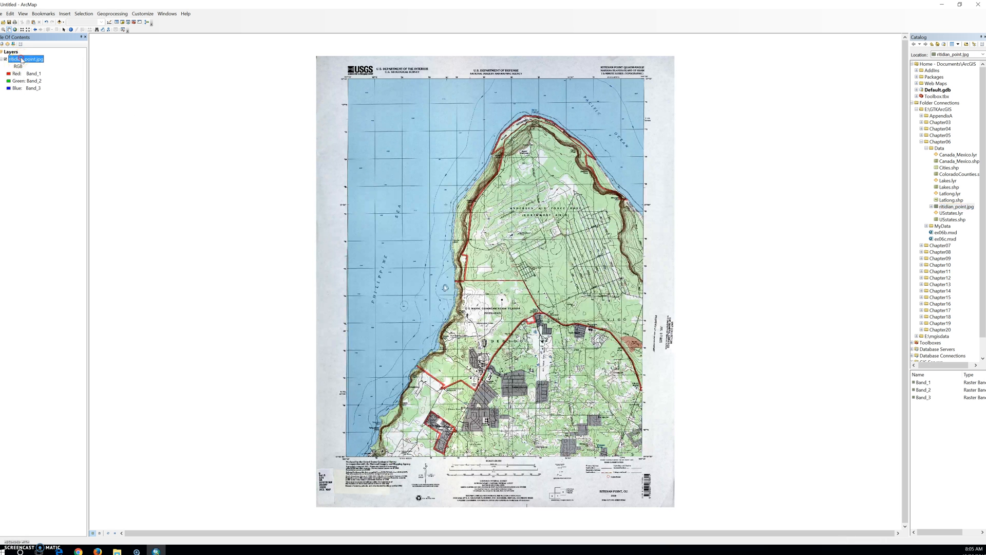
Check the spatial reference in the source properties of the ritidian_point.jpg layer, and close the properties.
{"action": "right_click", "coordinate": [18, 58]}
{"action": "left_click", "coordinate": [65, 165]}
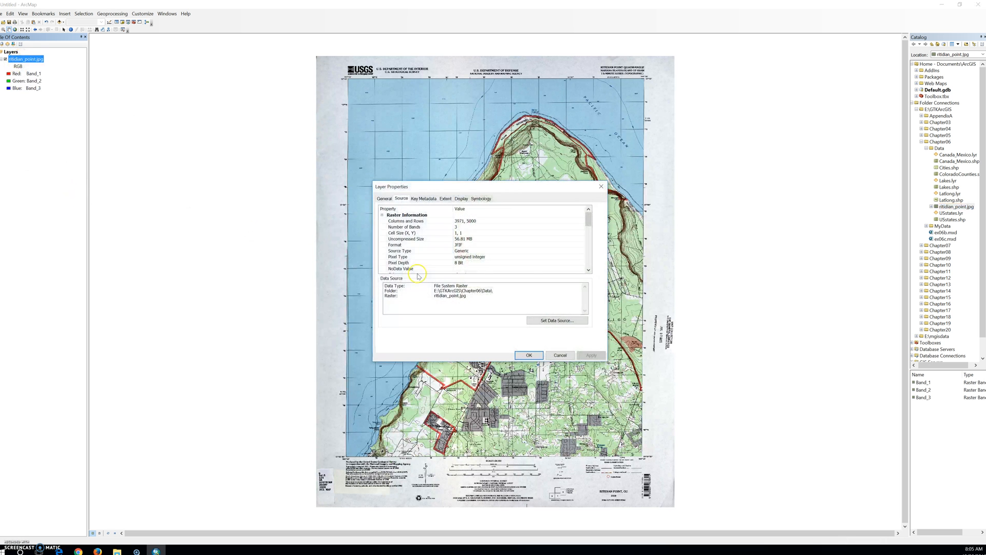
{"action": "left_click", "coordinate": [383, 199]}
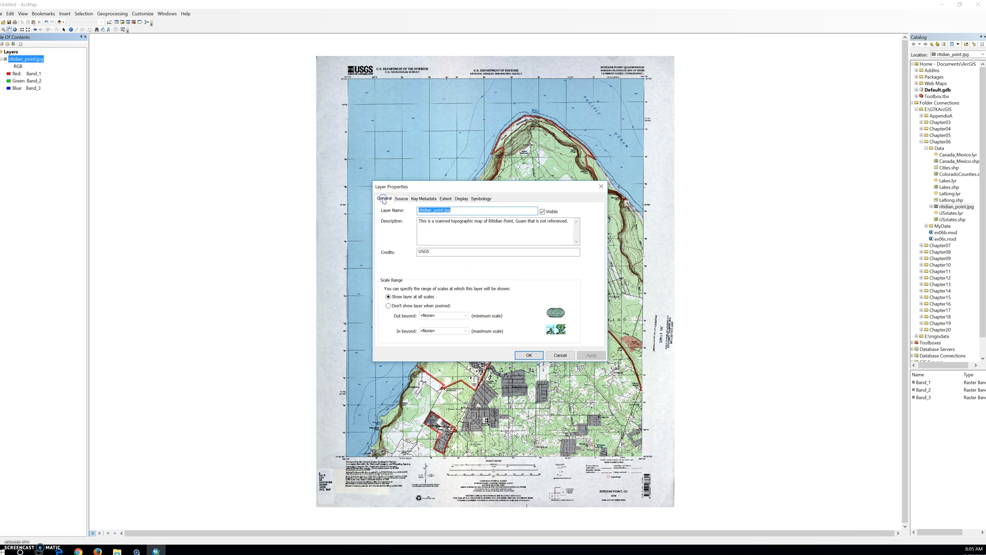
{"action": "left_click", "coordinate": [404, 200]}
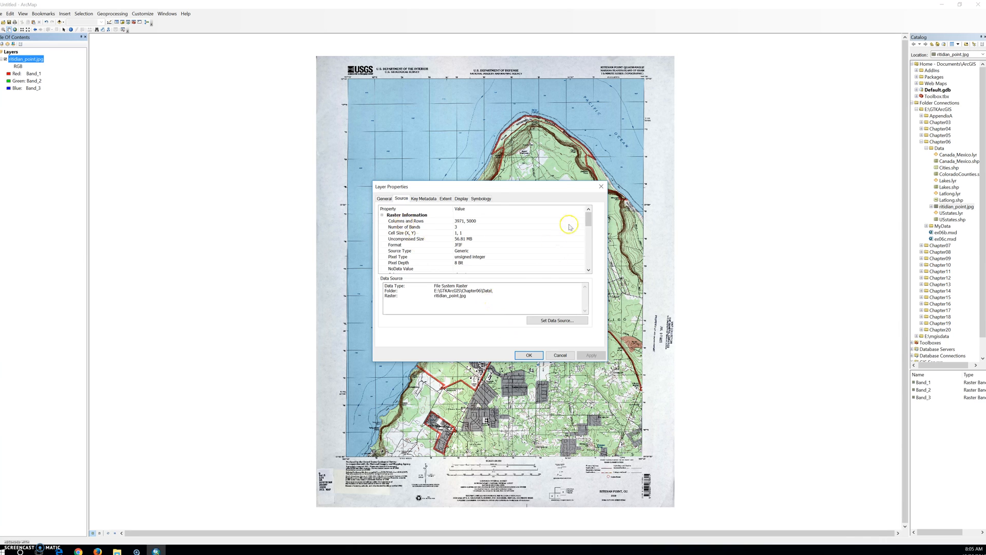
{"action": "left_click_drag", "start_coordinate": [589, 222], "coordinate": [539, 252]}
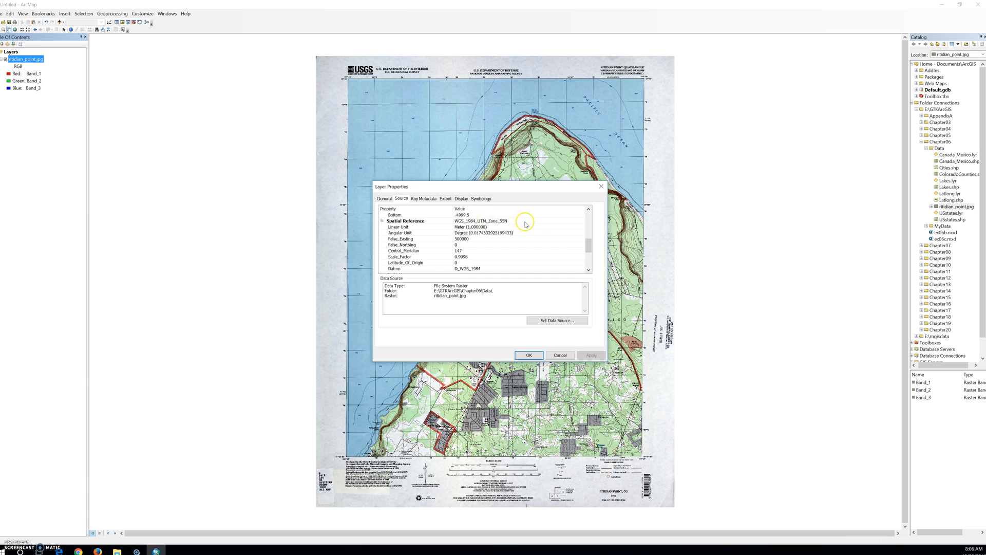
{"action": "left_click", "coordinate": [601, 186]}
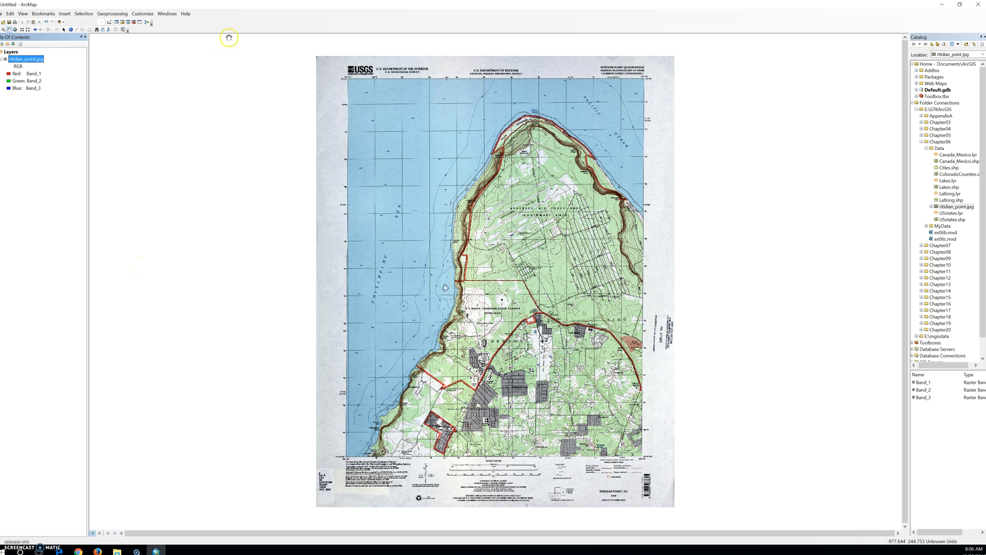
Show the Georeferencing toolbar.
{"action": "right_click", "coordinate": [222, 23]}
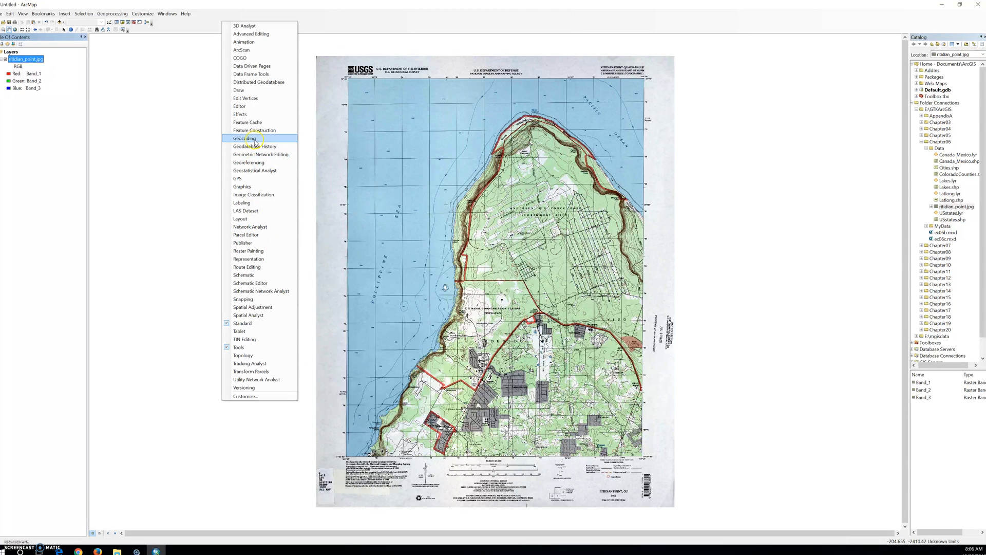
{"action": "left_click", "coordinate": [260, 162]}
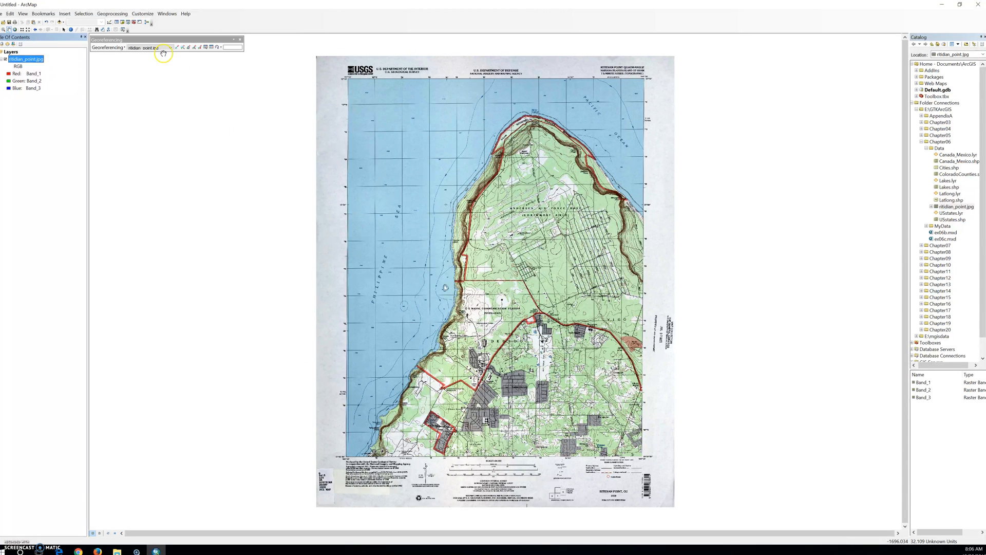
{"action": "left_click", "coordinate": [141, 80]}
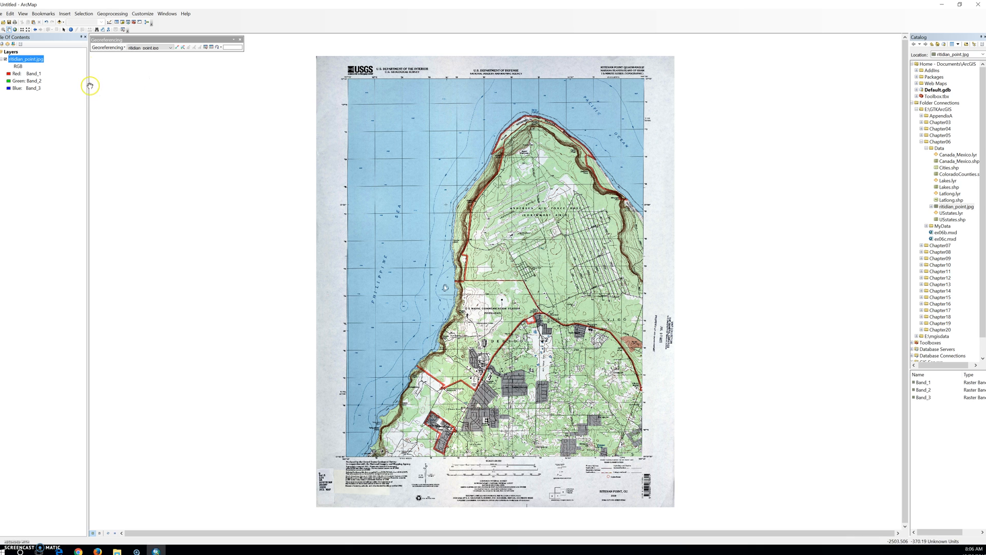
{"action": "left_click", "coordinate": [142, 13]}
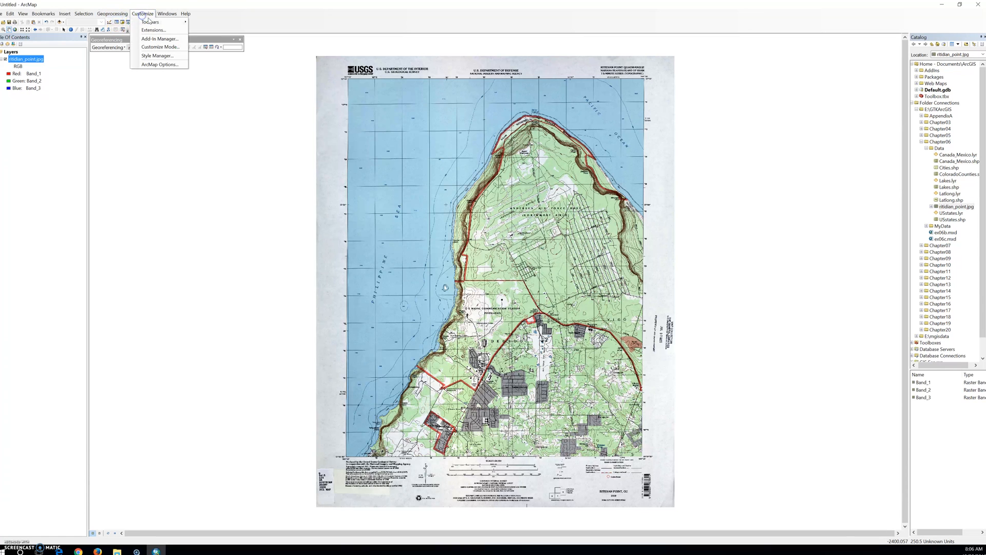
{"action": "mouse_move", "coordinate": [155, 23]}
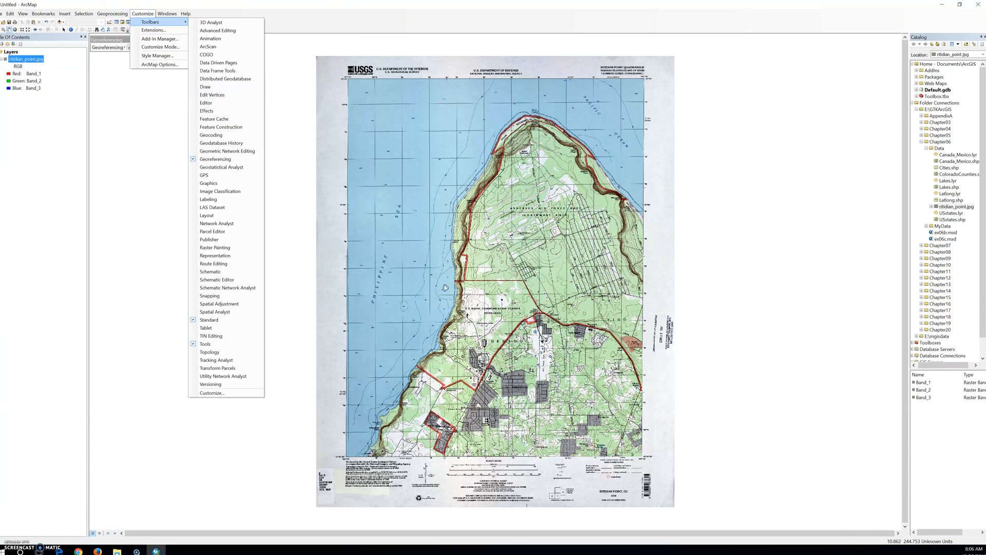
{"action": "right_click", "coordinate": [298, 22]}
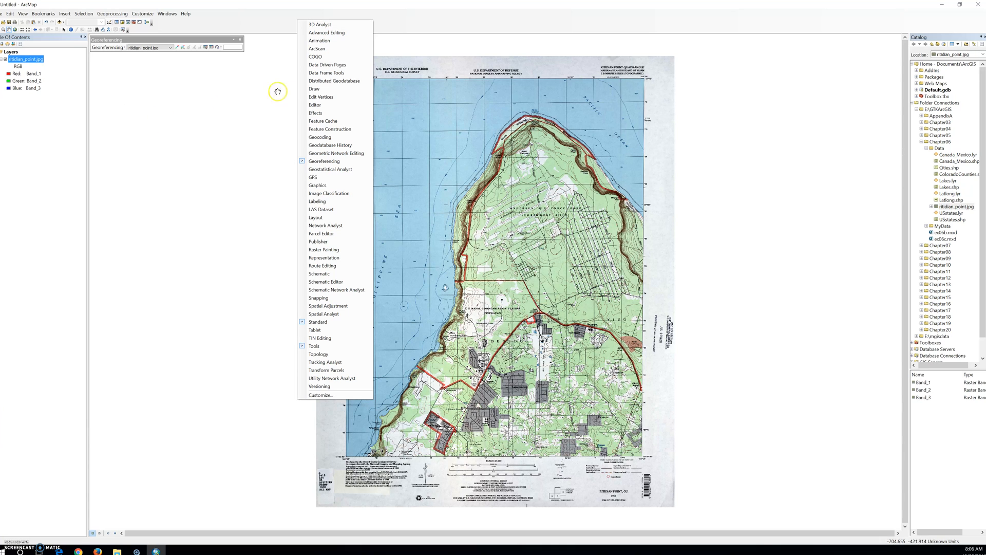
{"action": "left_click", "coordinate": [310, 124]}
{"action": "left_click", "coordinate": [311, 122]}
{"action": "left_click", "coordinate": [306, 130]}
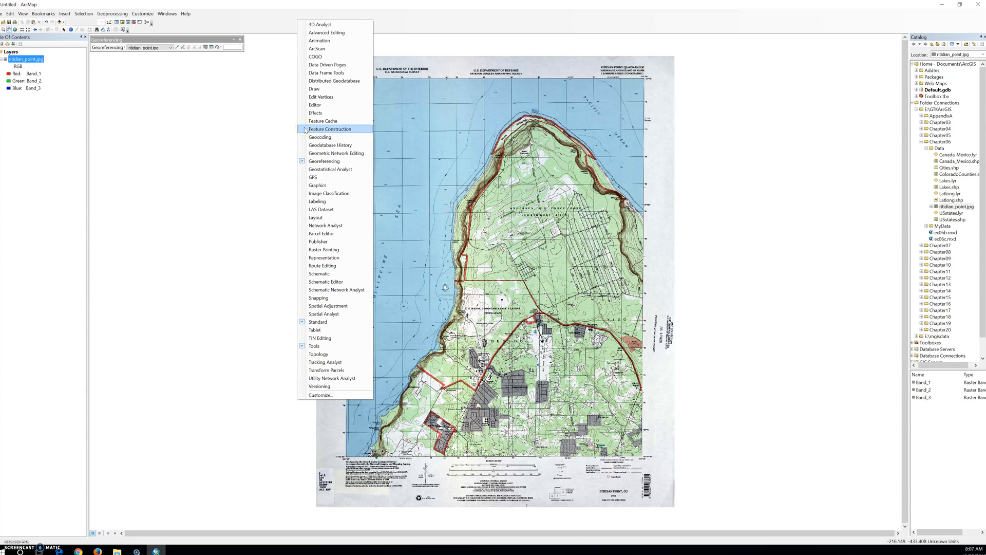
{"action": "left_click", "coordinate": [304, 131]}
{"action": "left_click", "coordinate": [303, 137]}
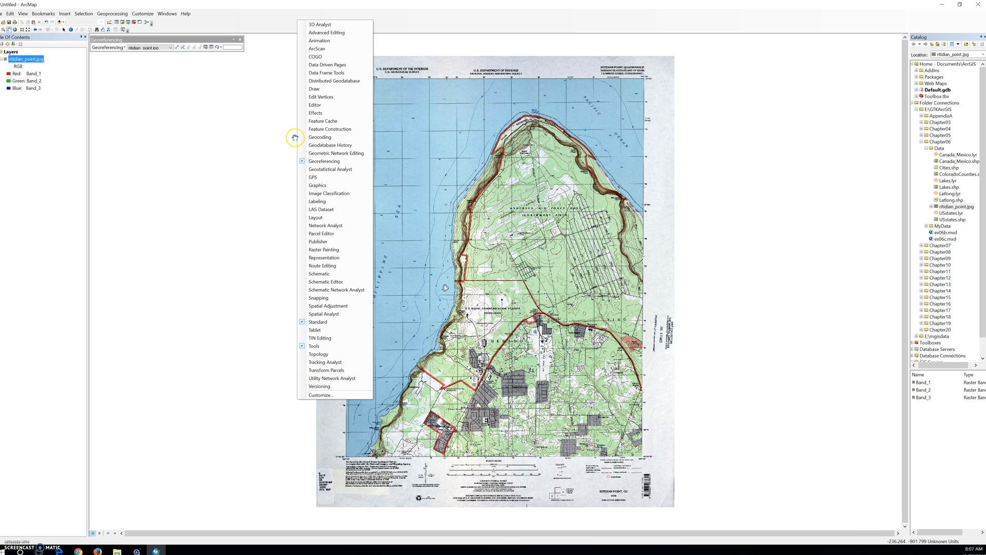
Float the Georeferencing toolbar in the blank area beside the map and review the descriptions of its tools.
{"action": "double_click", "coordinate": [140, 39]}
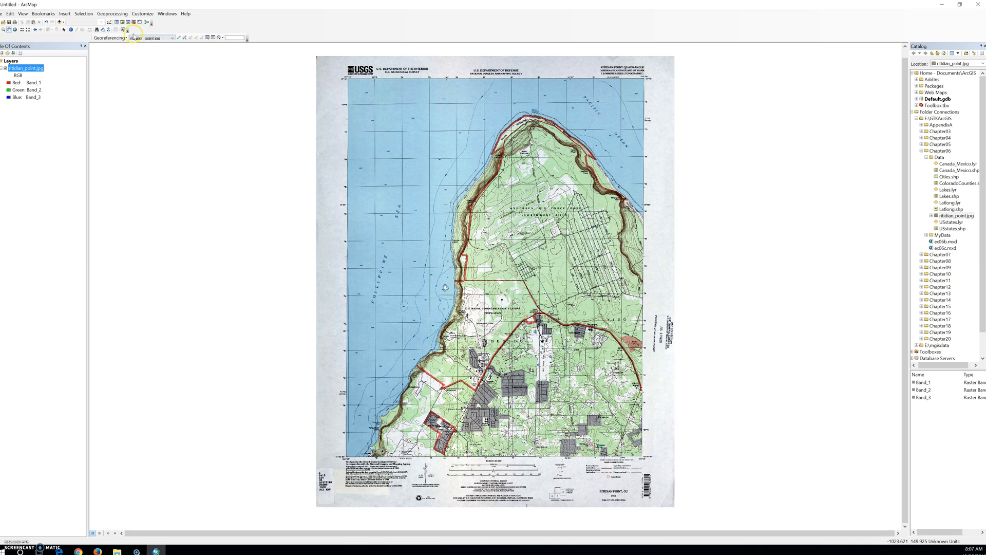
{"action": "left_click_drag", "start_coordinate": [93, 40], "coordinate": [146, 142]}
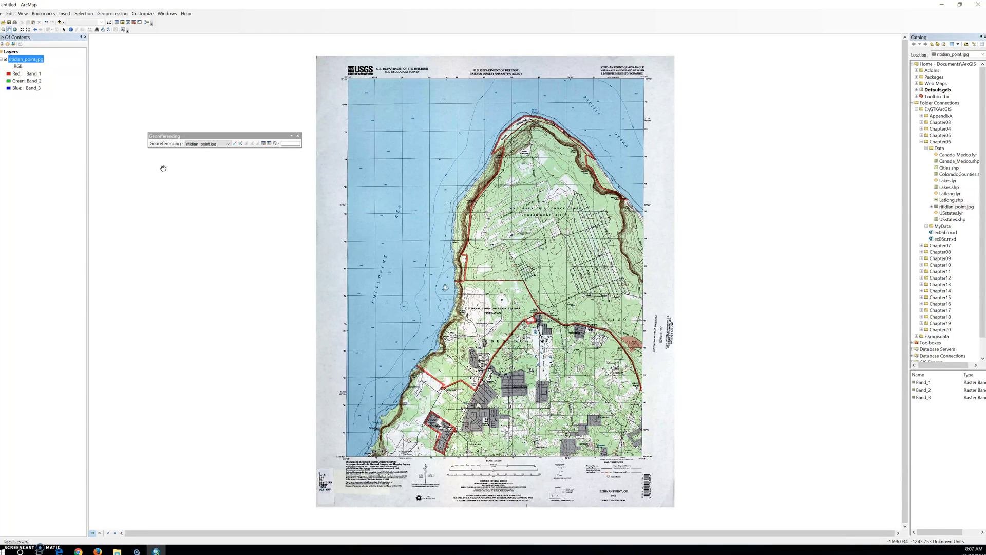
{"action": "left_click", "coordinate": [234, 144]}
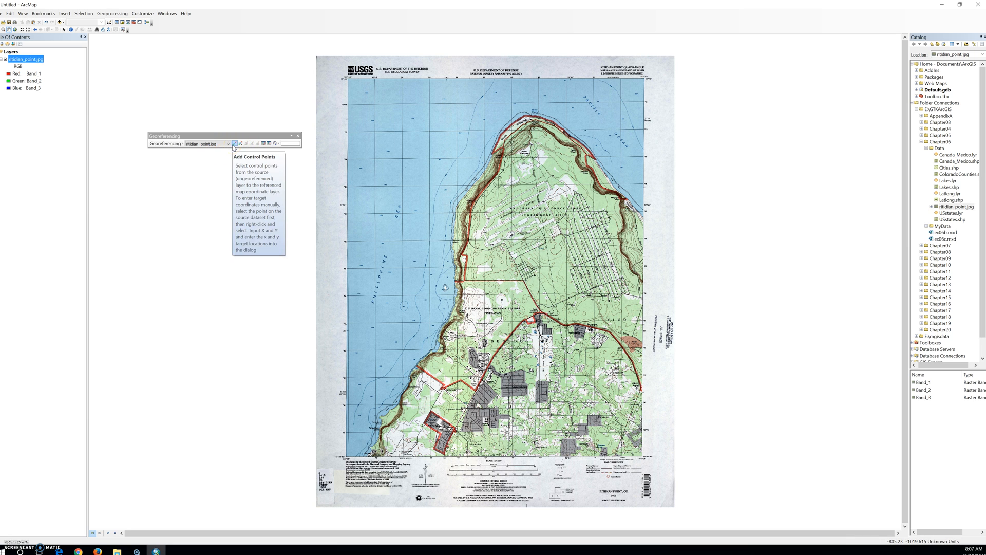
{"action": "left_click", "coordinate": [241, 144]}
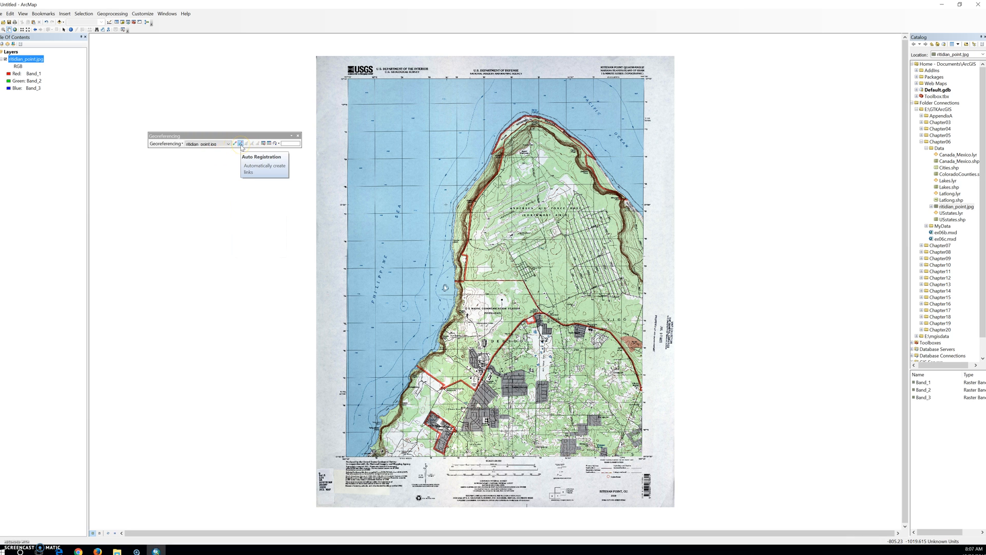
{"action": "left_click", "coordinate": [247, 144]}
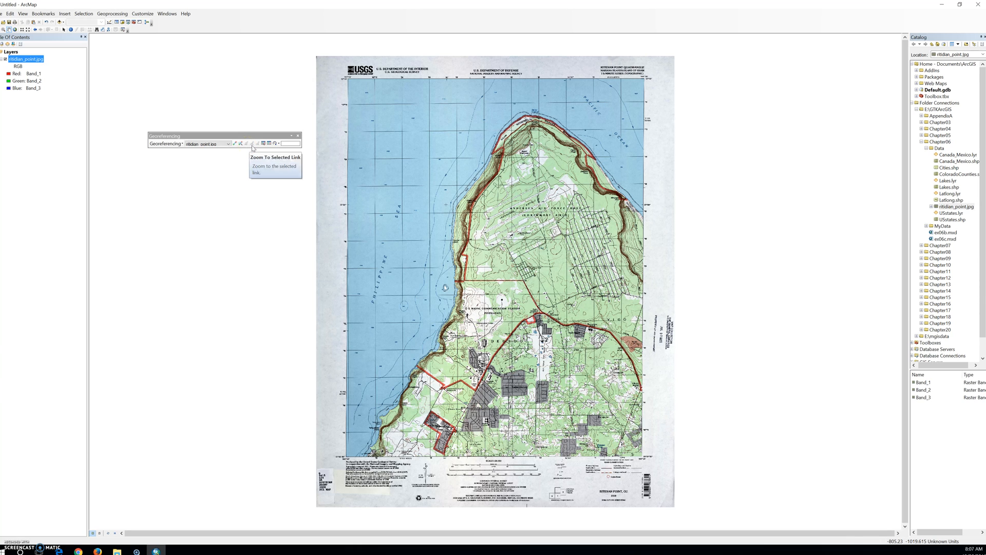
{"action": "left_click", "coordinate": [258, 146]}
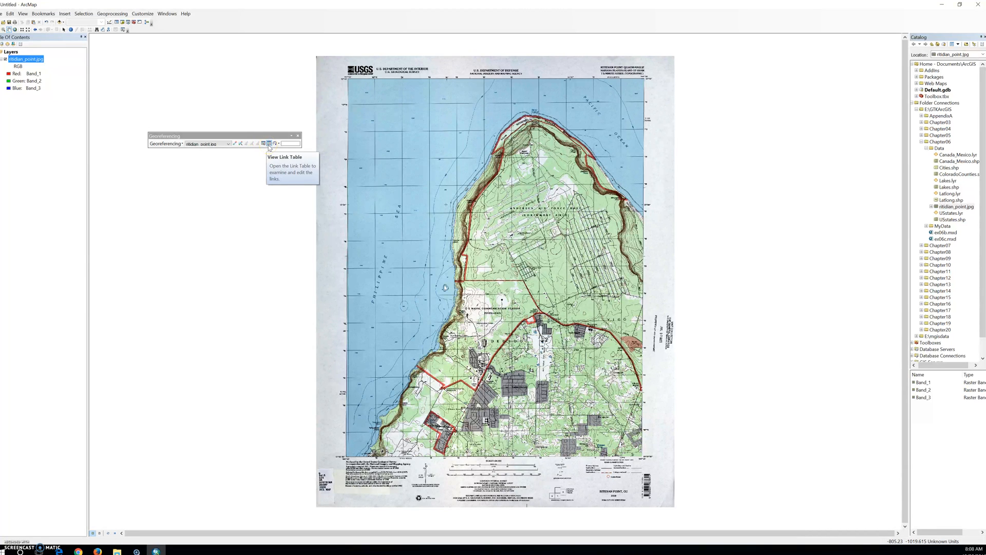
{"action": "left_click", "coordinate": [265, 144]}
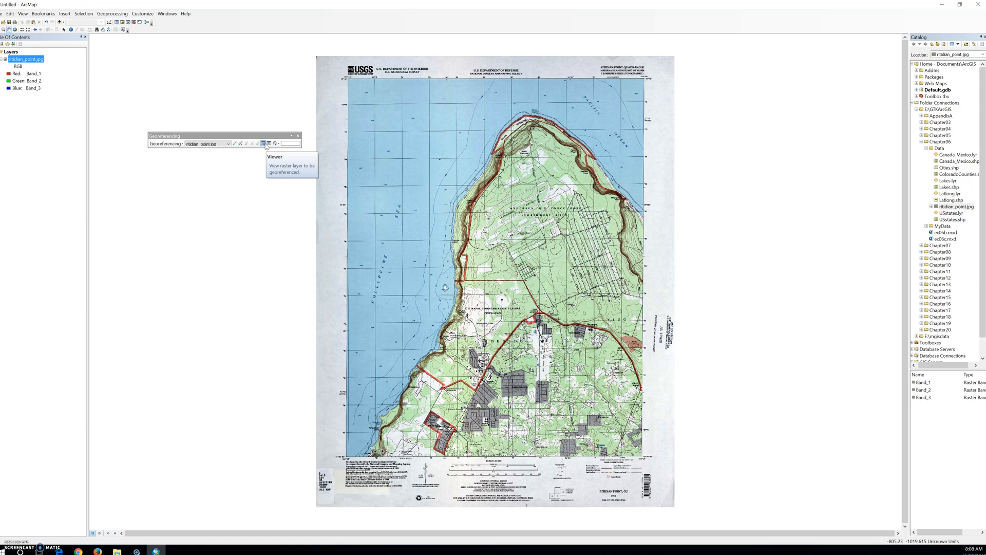
Open ritidian_point.jpg in the separate Georeferencing image viewer and activate the viewer's Pan tool.
{"action": "left_click", "coordinate": [265, 145]}
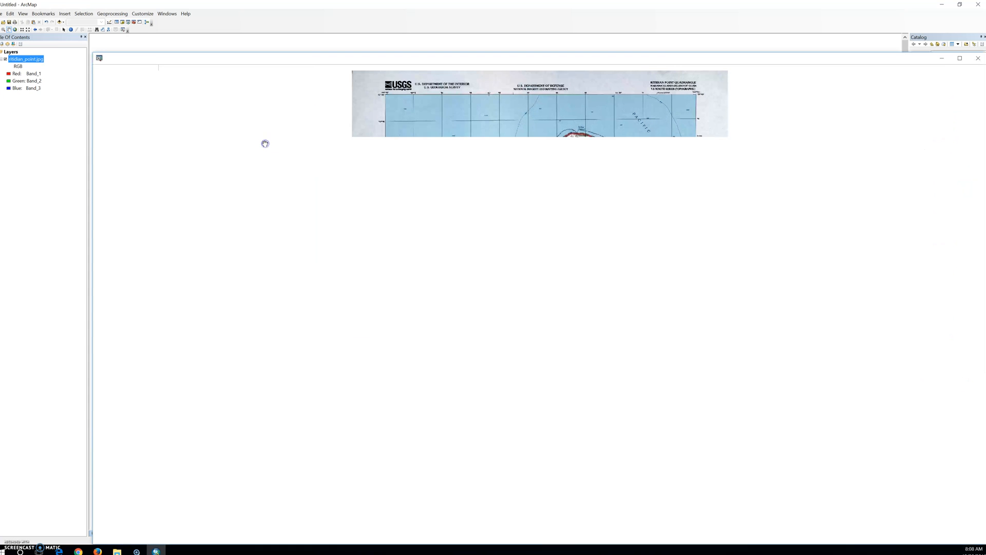
{"action": "left_click", "coordinate": [234, 138]}
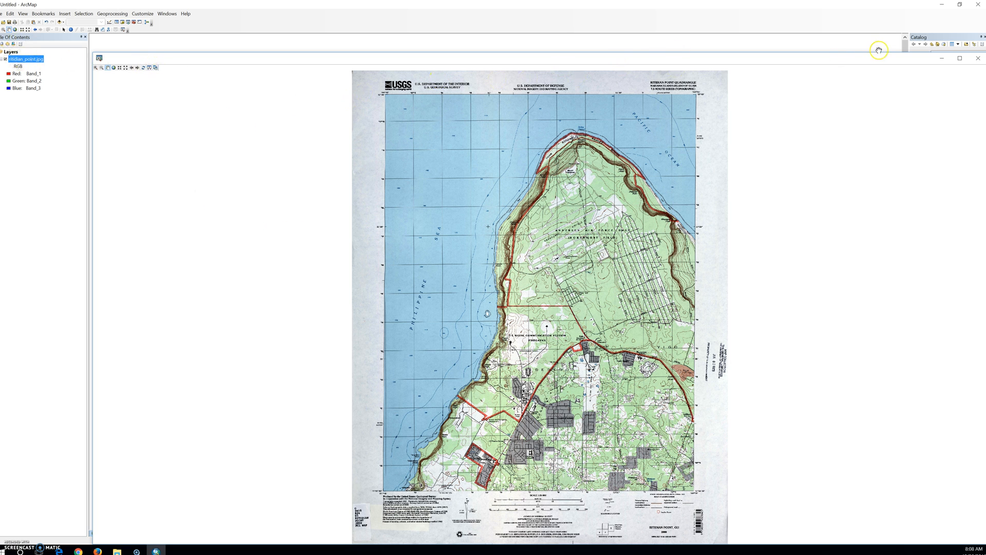
{"action": "left_click", "coordinate": [108, 68]}
Turn the Georeferencing toolbar off and on again so it sits over the viewer, and open the link table.
{"action": "right_click", "coordinate": [226, 20]}
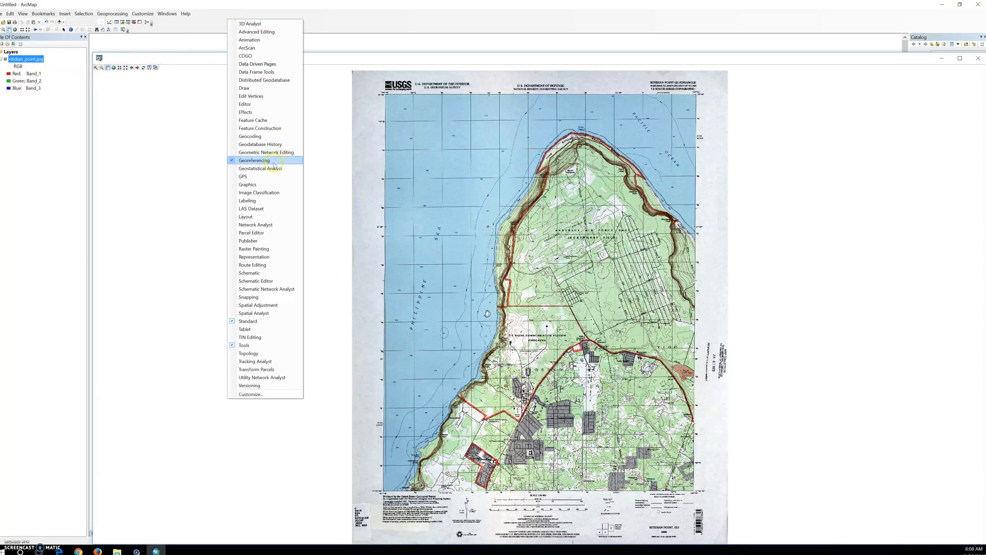
{"action": "left_click", "coordinate": [255, 161]}
{"action": "right_click", "coordinate": [242, 26]}
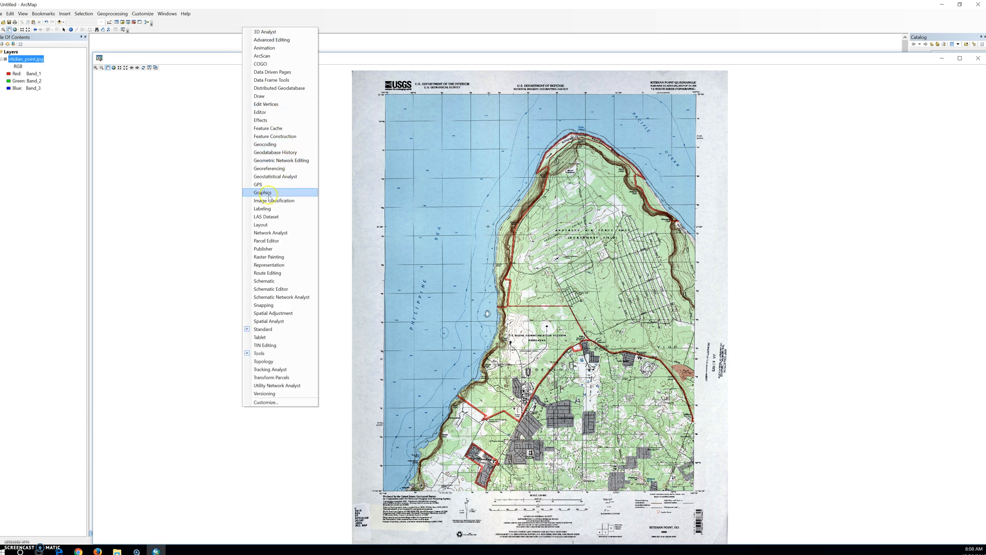
{"action": "left_click", "coordinate": [272, 168]}
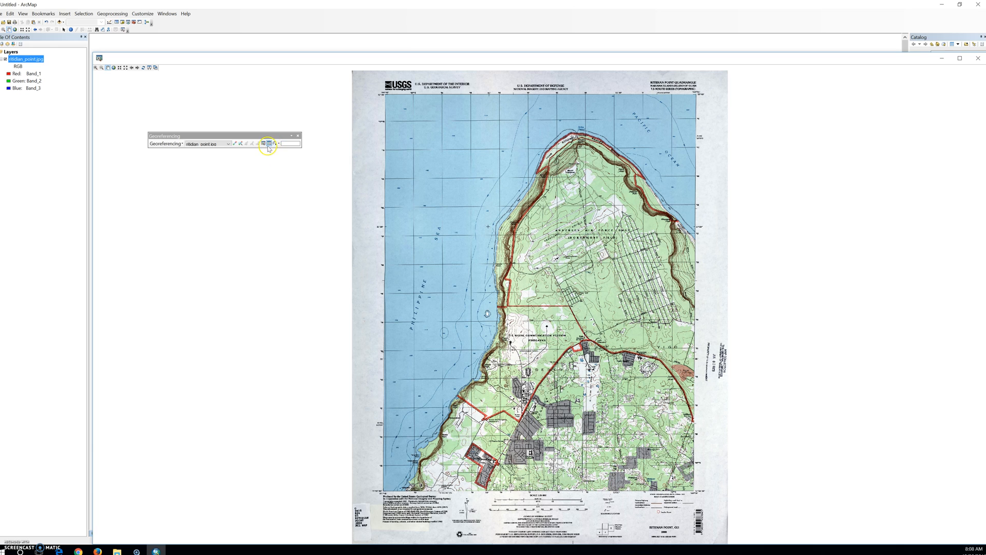
{"action": "left_click", "coordinate": [269, 144]}
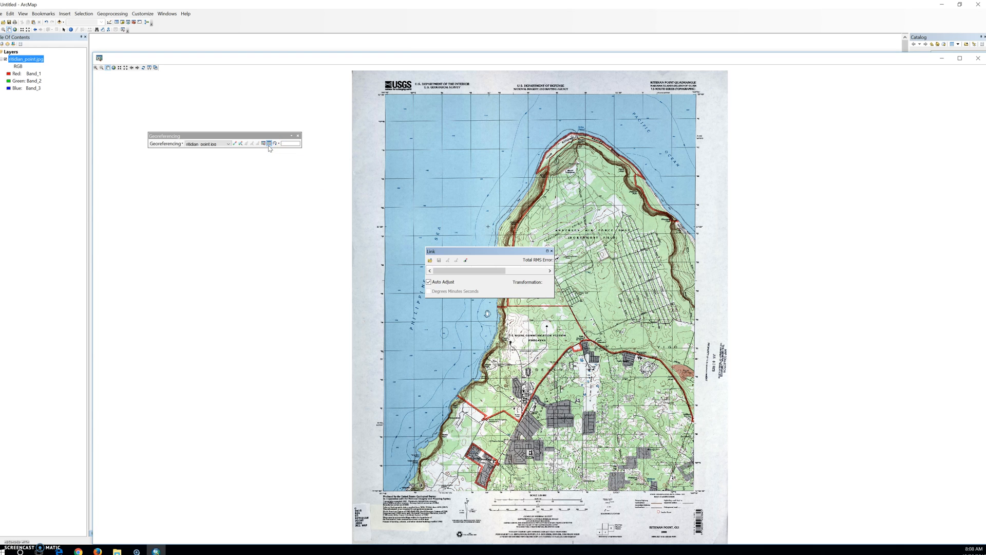
Shrink the image viewer window so the main map and the Georeferencing toolbar can be used beside it.
{"action": "left_click", "coordinate": [377, 278]}
{"action": "left_click", "coordinate": [942, 80]}
{"action": "left_click", "coordinate": [960, 58]}
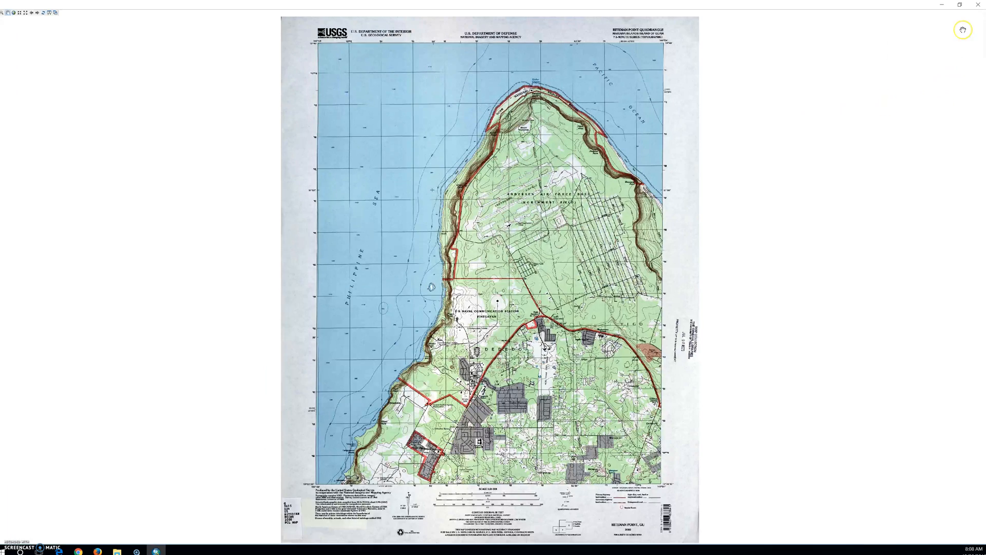
{"action": "left_click", "coordinate": [961, 6]}
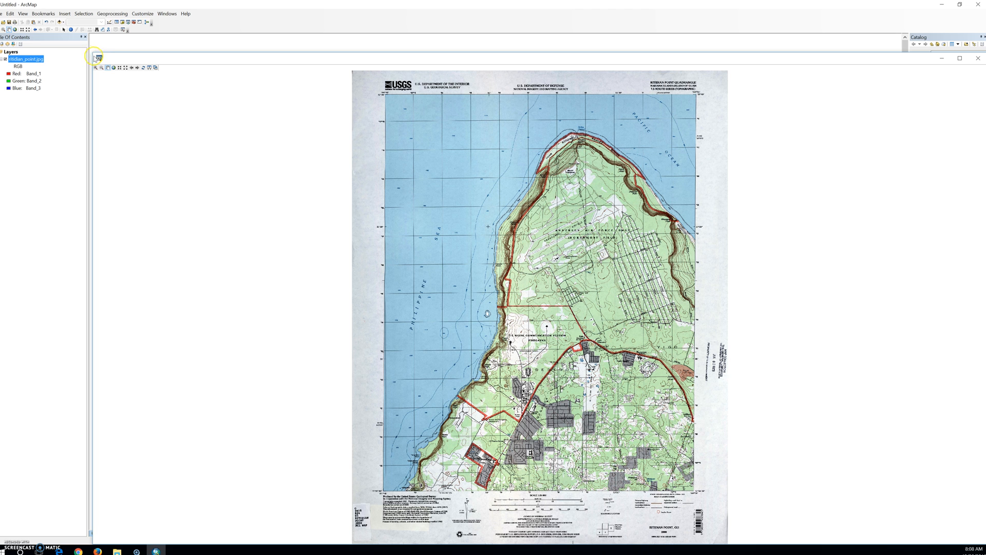
{"action": "left_click_drag", "start_coordinate": [96, 53], "coordinate": [94, 228]}
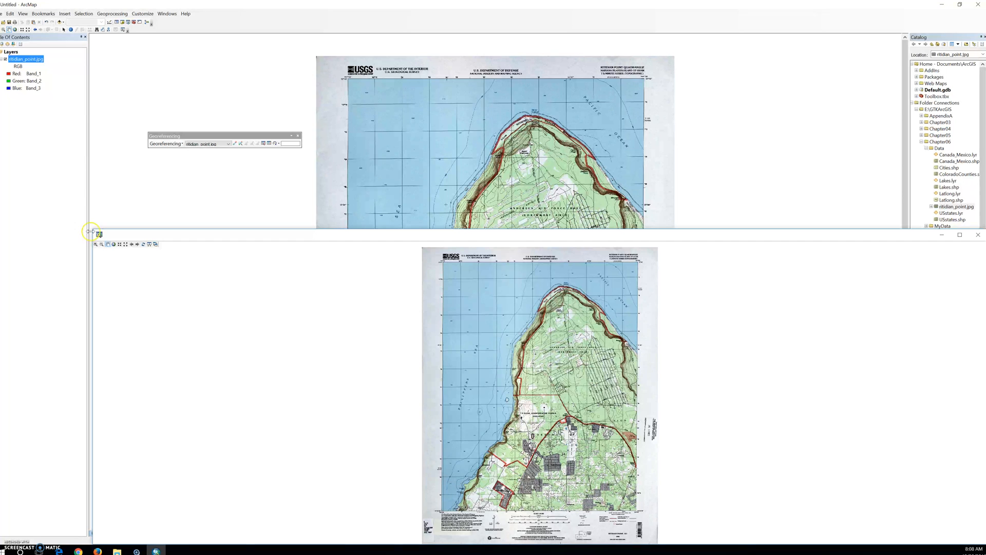
{"action": "left_click_drag", "start_coordinate": [92, 229], "coordinate": [582, 93]}
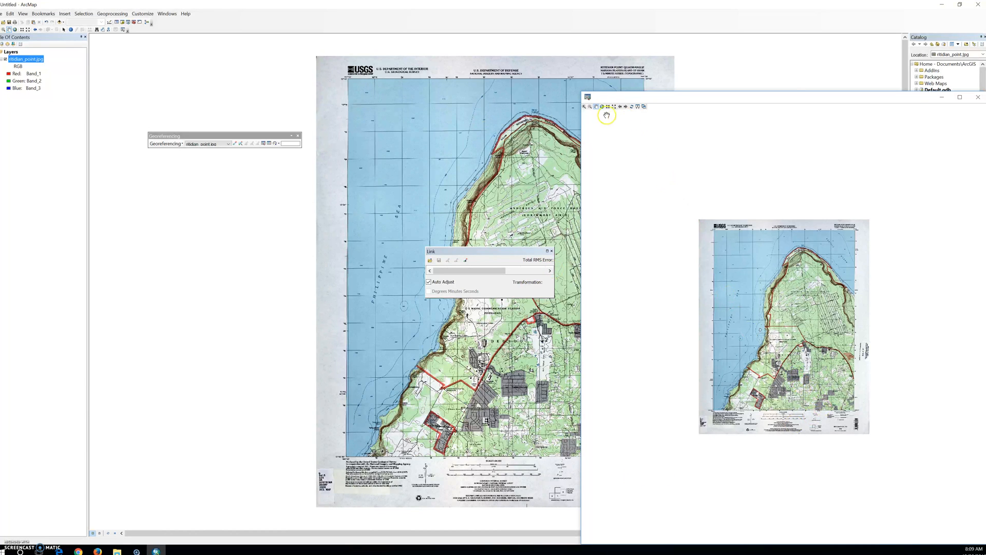
Add control points near the northern corner of the South Finegayan Housing area in the image viewer.
{"action": "left_click", "coordinate": [584, 106]}
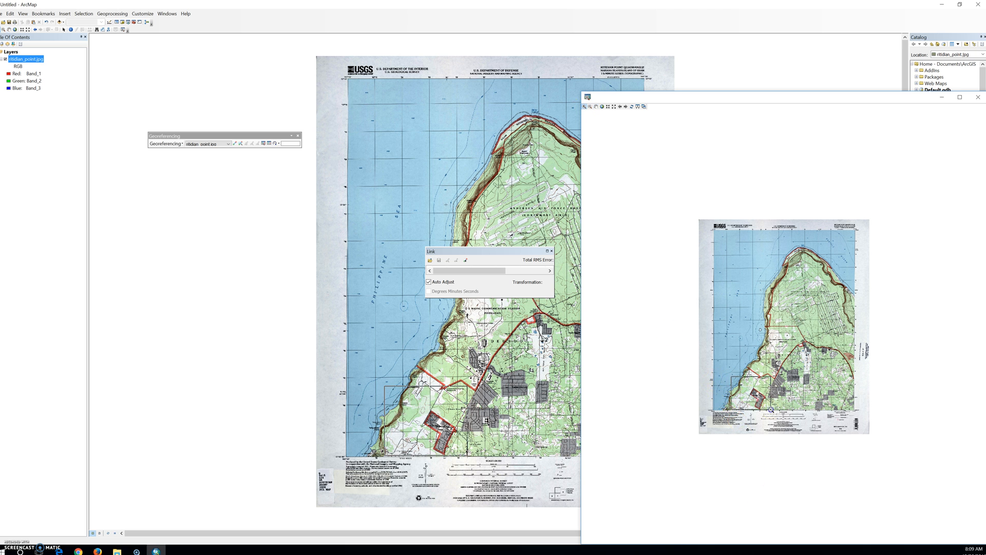
{"action": "left_click_drag", "start_coordinate": [732, 377], "coordinate": [770, 410]}
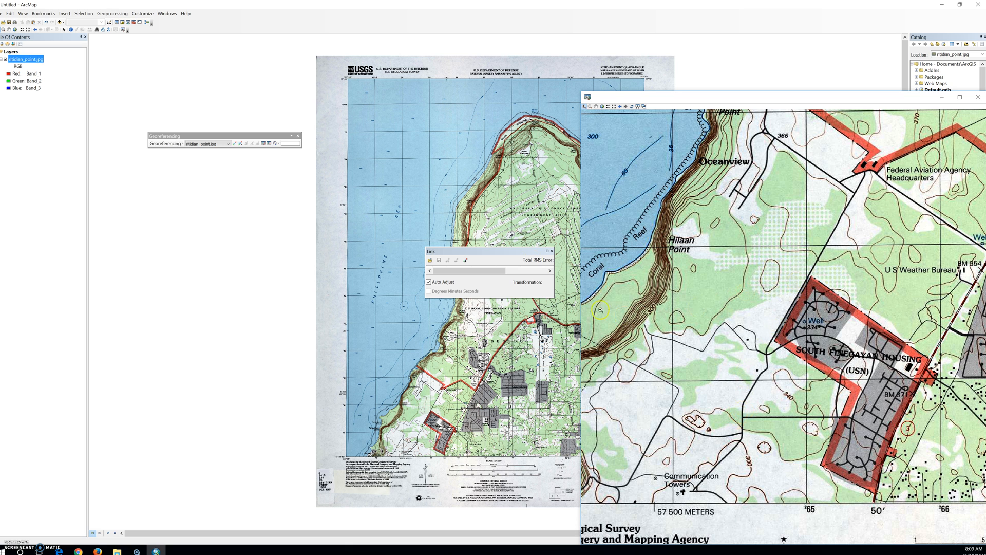
{"action": "left_click", "coordinate": [235, 144]}
{"action": "left_click", "coordinate": [814, 276]}
{"action": "left_click", "coordinate": [836, 291]}
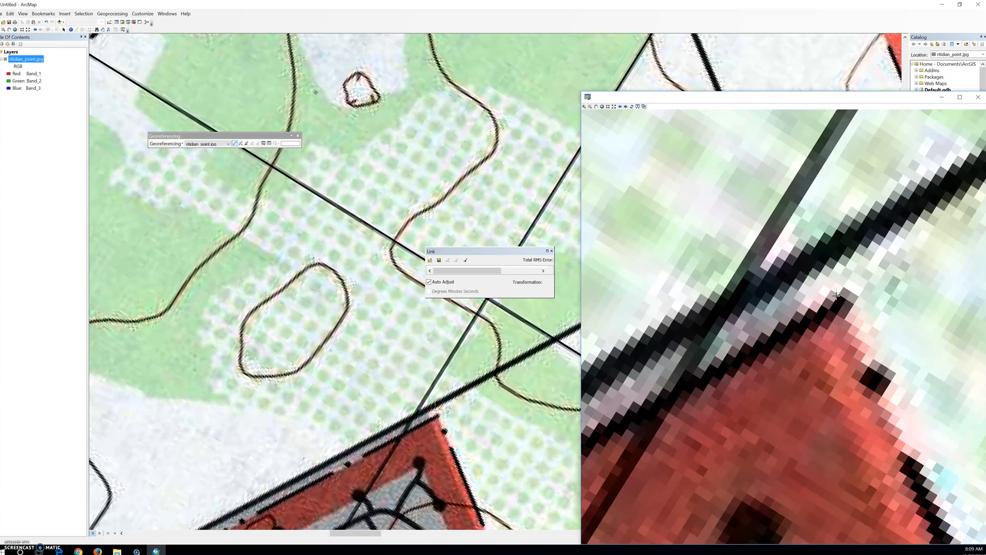
{"action": "left_click", "coordinate": [850, 274]}
Show the full raster in the viewer and add control points around the Pacific coast near the tip of the peninsula.
{"action": "left_click", "coordinate": [602, 106]}
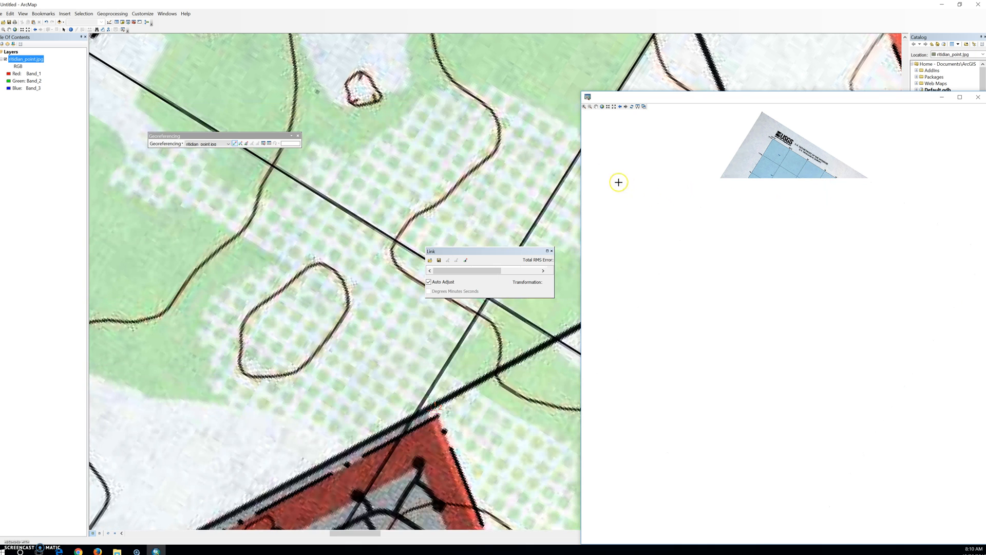
{"action": "left_click", "coordinate": [602, 107]}
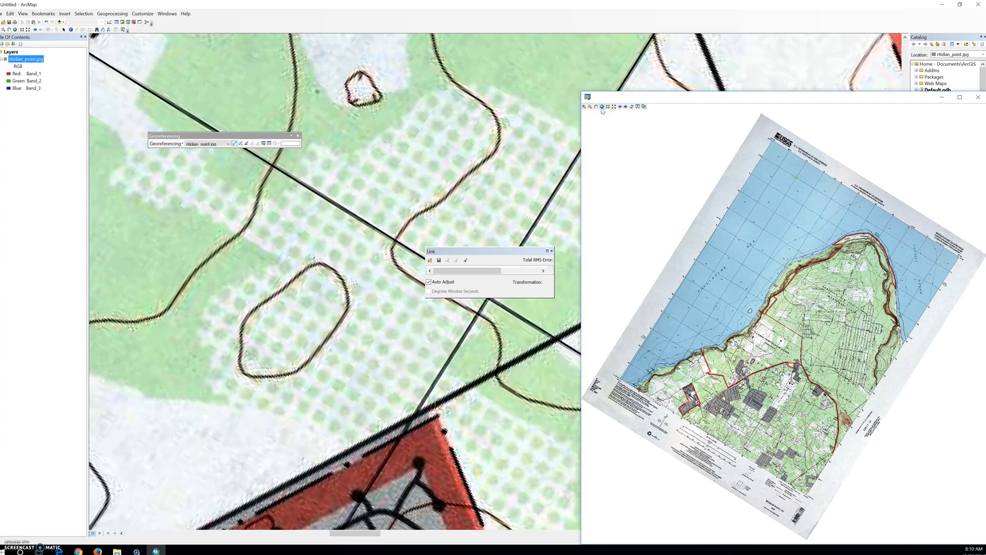
{"action": "left_click", "coordinate": [901, 244]}
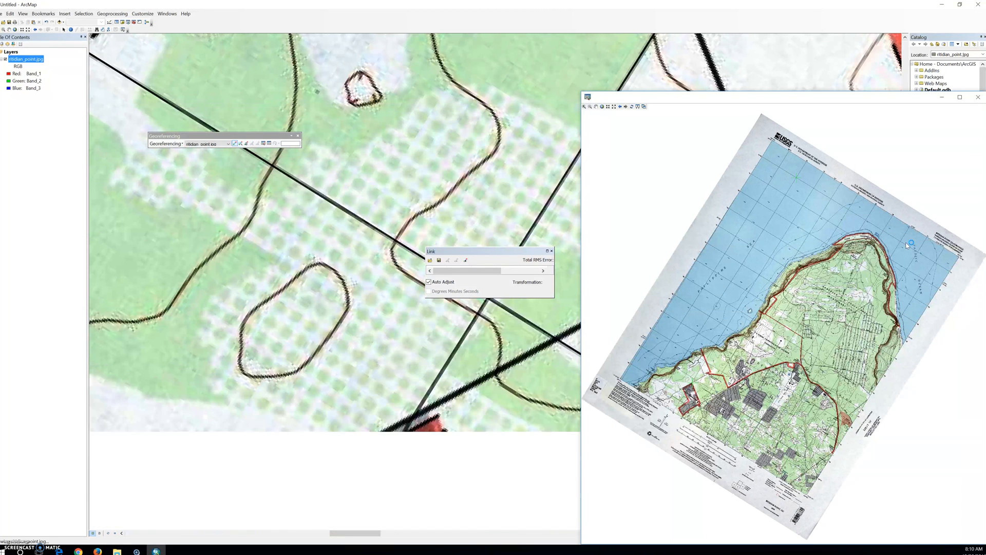
{"action": "left_click", "coordinate": [897, 271]}
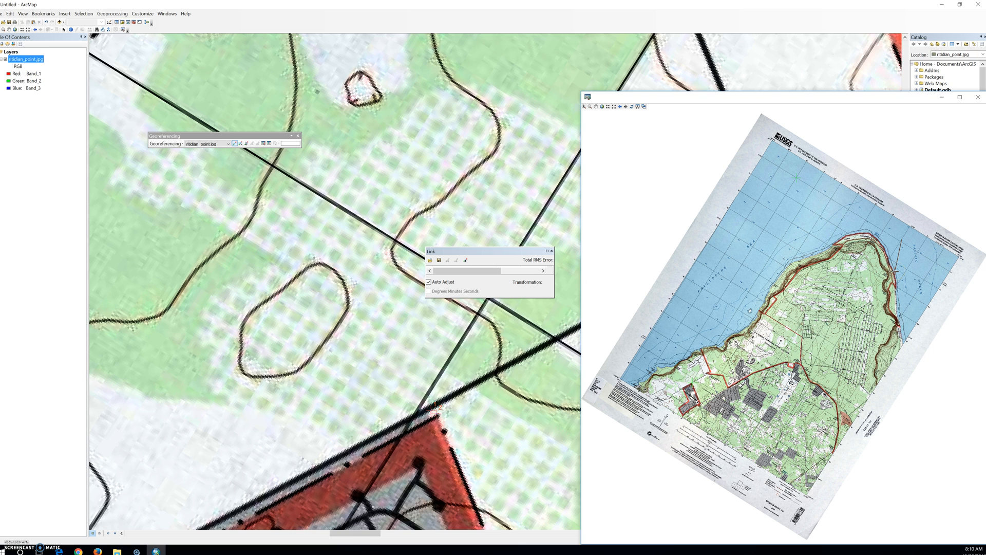
{"action": "left_click", "coordinate": [887, 280]}
{"action": "left_click", "coordinate": [885, 284]}
{"action": "left_click", "coordinate": [883, 282]}
{"action": "left_click", "coordinate": [880, 285]}
{"action": "left_click", "coordinate": [811, 278]}
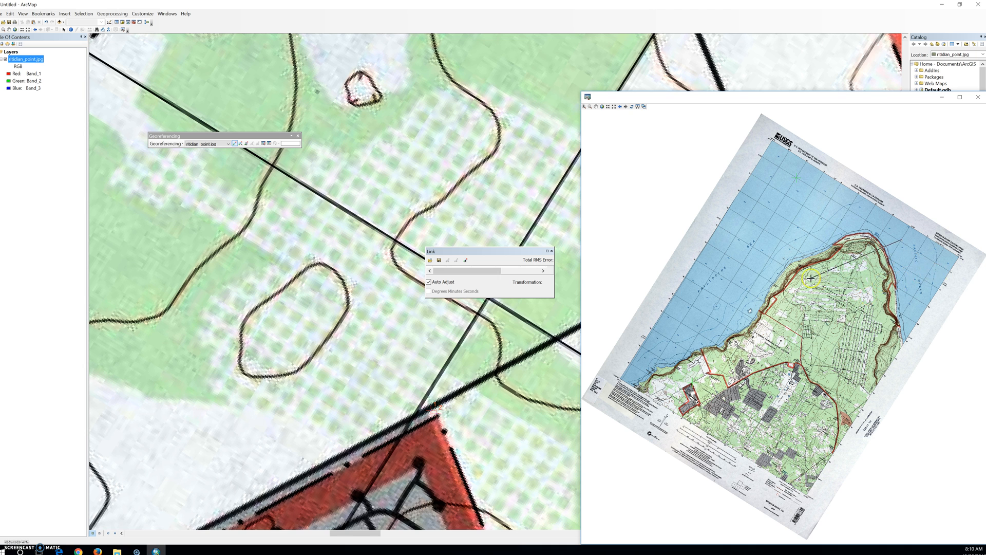
{"action": "left_click", "coordinate": [901, 240]}
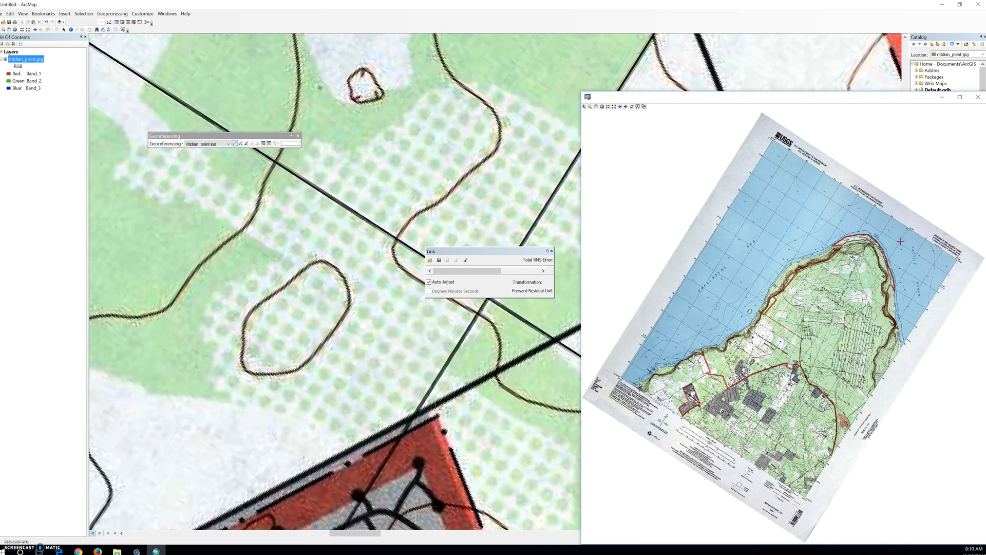
{"action": "left_click", "coordinate": [895, 246]}
Try to enlarge the Link window to reveal the whole link table.
{"action": "left_click", "coordinate": [551, 299]}
{"action": "left_click_drag", "start_coordinate": [553, 294], "coordinate": [544, 310]}
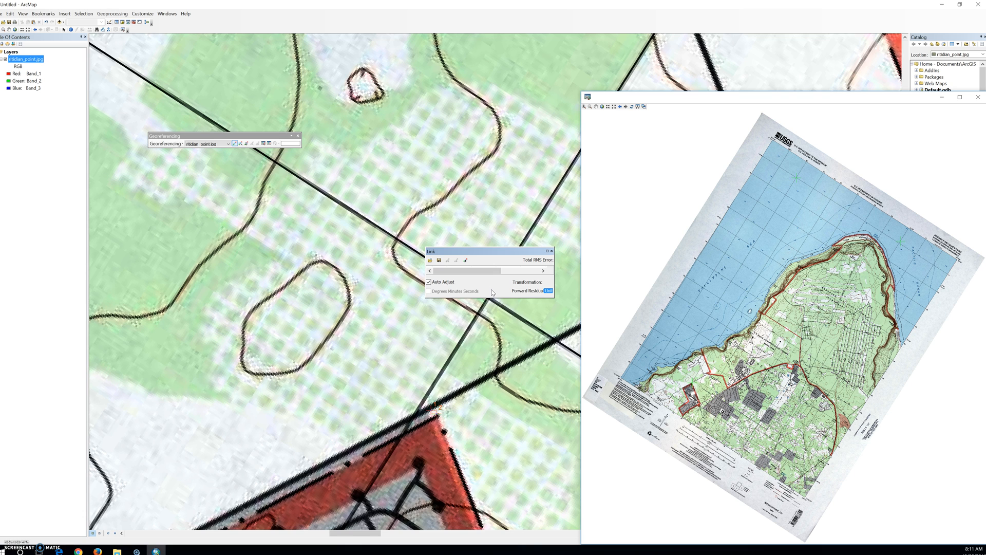
{"action": "left_click", "coordinate": [492, 298]}
Add control points at the map's grid line intersections in the Philippine Sea off the western coast.
{"action": "scroll", "coordinate": [658, 359], "scroll_direction": "up", "scroll_amount": 2}
{"action": "scroll", "coordinate": [621, 334], "scroll_direction": "up", "scroll_amount": 2}
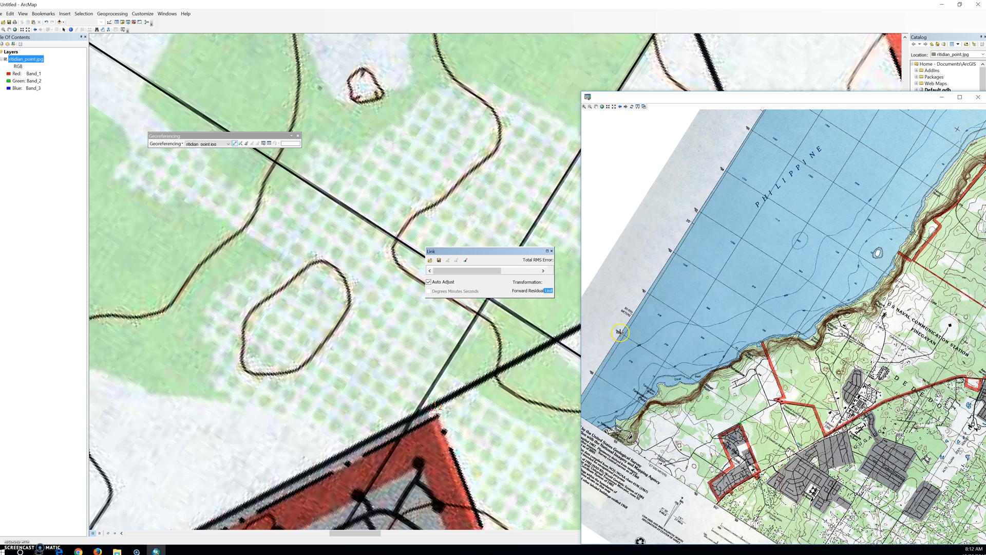
{"action": "left_click", "coordinate": [730, 167]}
{"action": "scroll", "coordinate": [724, 171], "scroll_direction": "up", "scroll_amount": 1}
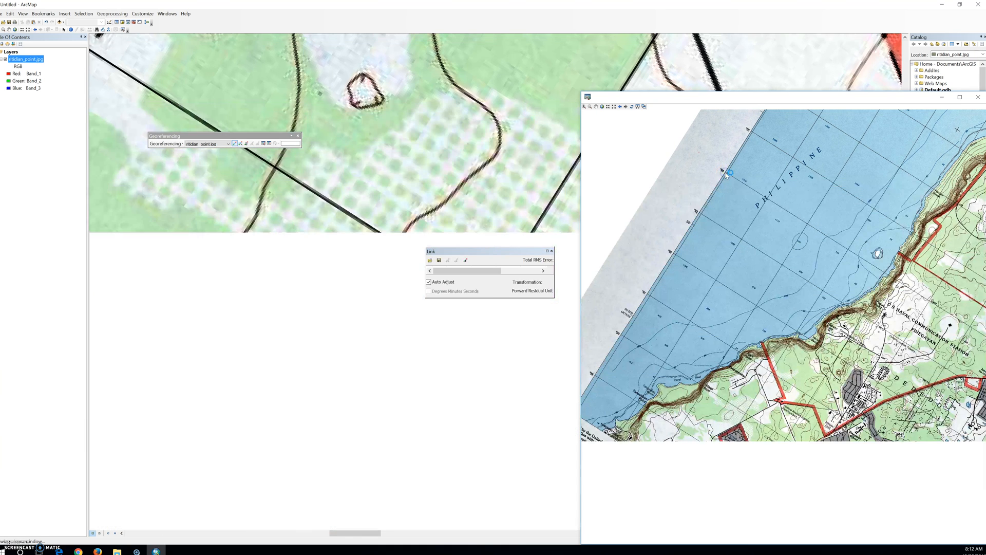
{"action": "scroll", "coordinate": [722, 171], "scroll_direction": "up", "scroll_amount": 1}
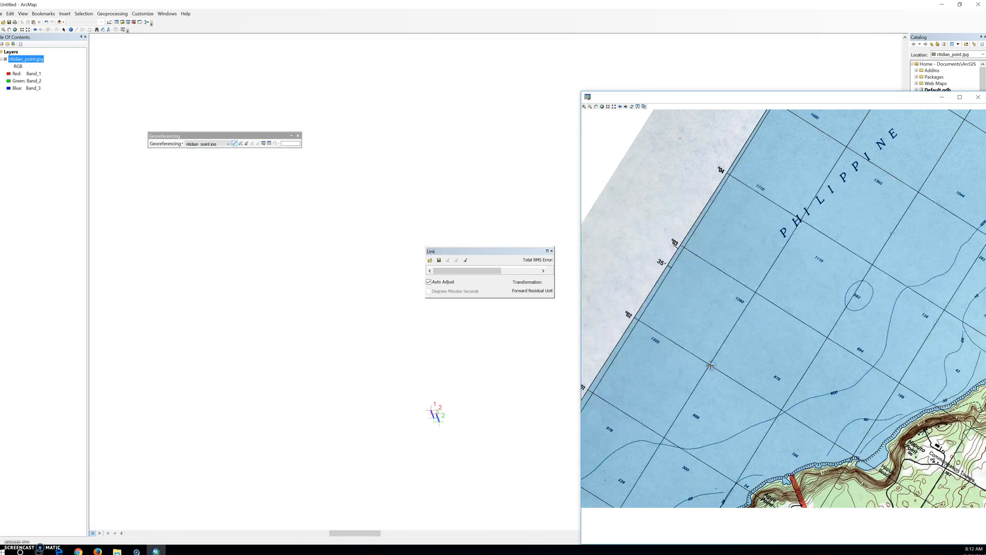
{"action": "left_click", "coordinate": [709, 367]}
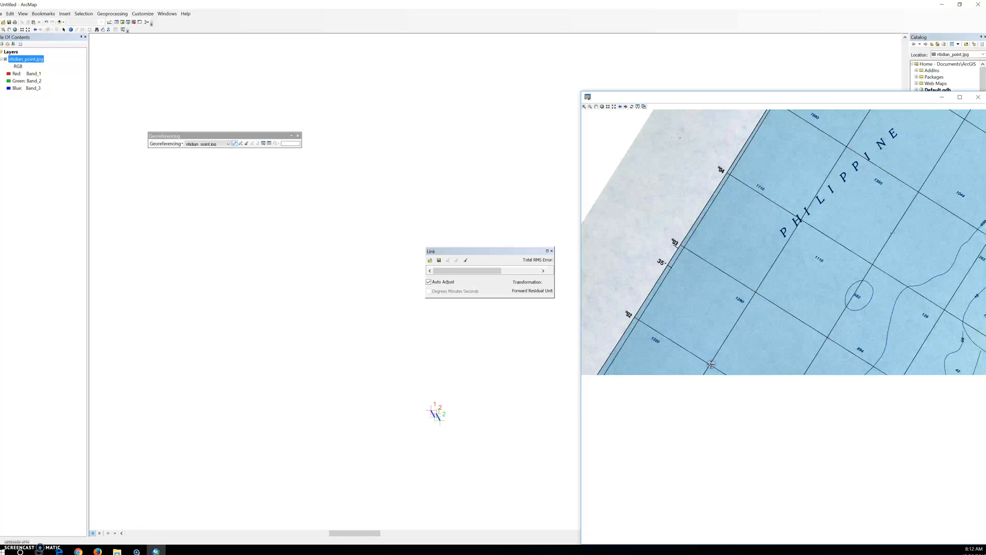
{"action": "left_click", "coordinate": [758, 291]}
{"action": "left_click", "coordinate": [758, 292]}
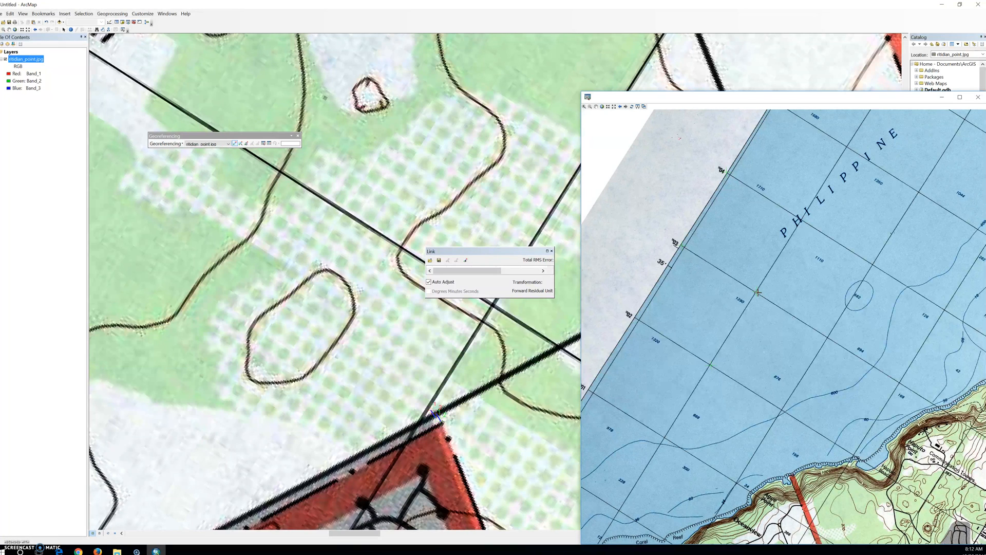
{"action": "left_click", "coordinate": [443, 433]}
{"action": "left_click", "coordinate": [448, 303]}
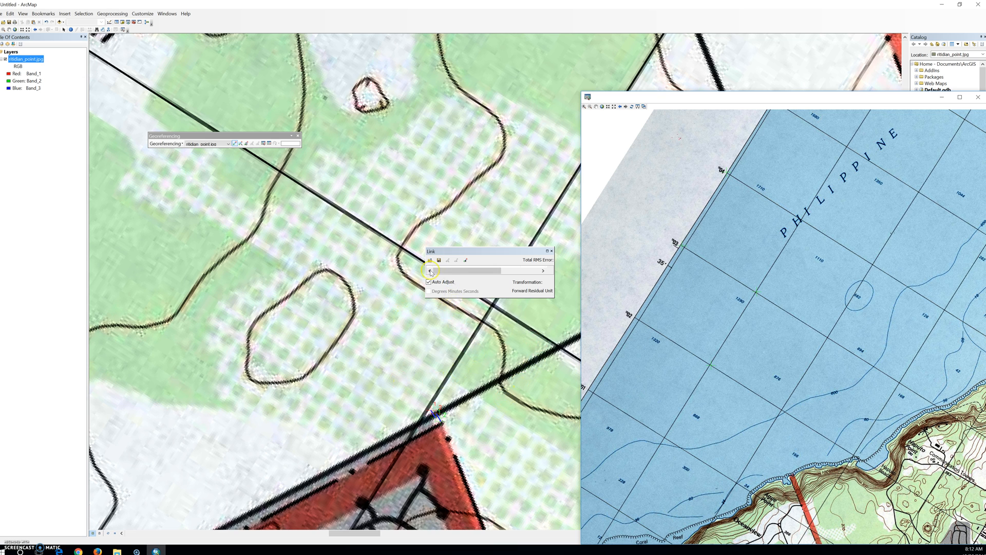